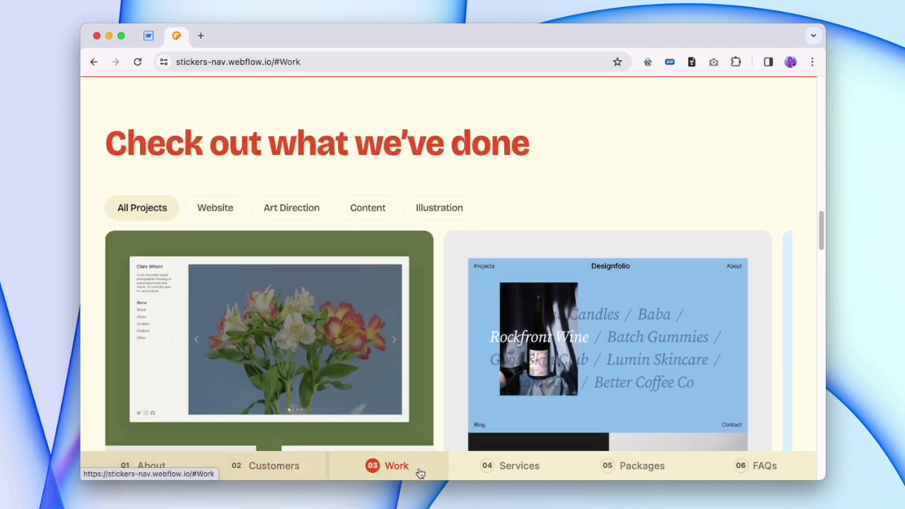
# - On the live Stickers site, jump to the Work section from the bottom progress nav
pyautogui.click(521, 470)
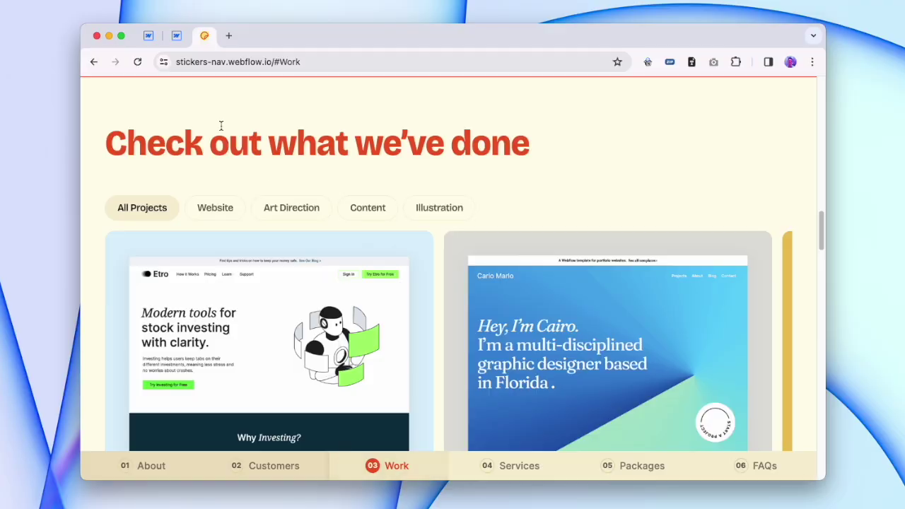
# - Add a div block fixed to the page bottom with Bottom 0 and Top left on auto
pyautogui.click(176, 36)
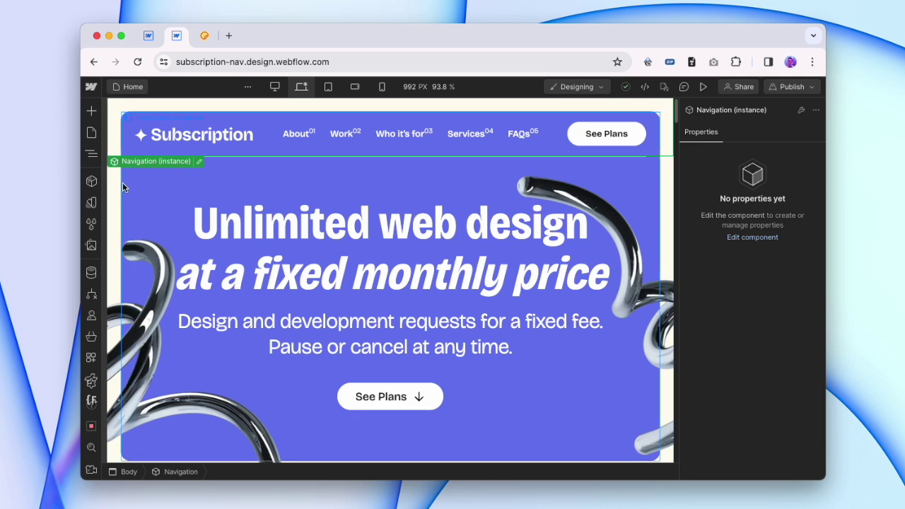
pyautogui.press('a')
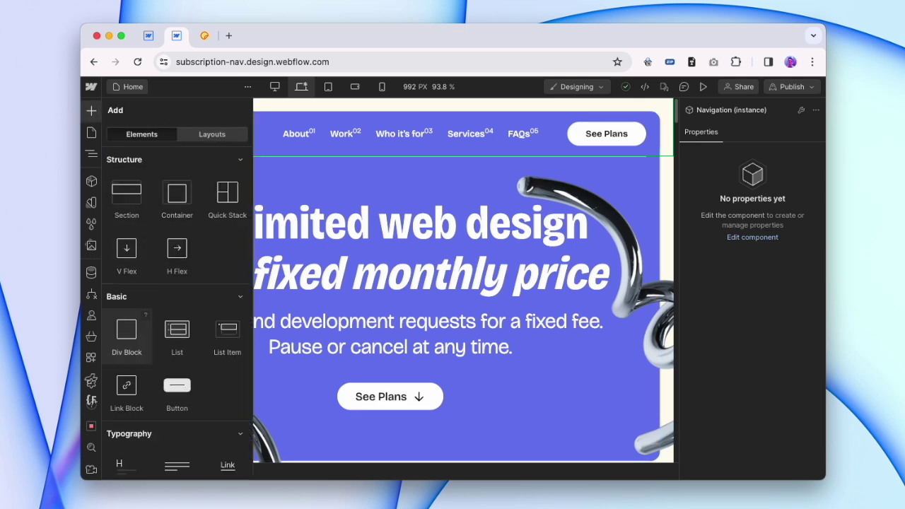
pyautogui.click(126, 331)
pyautogui.click(759, 367)
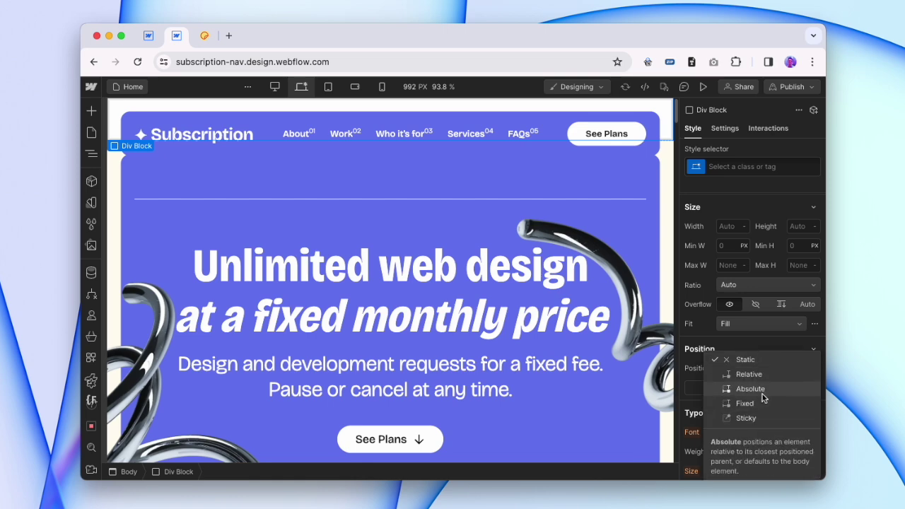
pyautogui.click(764, 408)
pyautogui.click(769, 422)
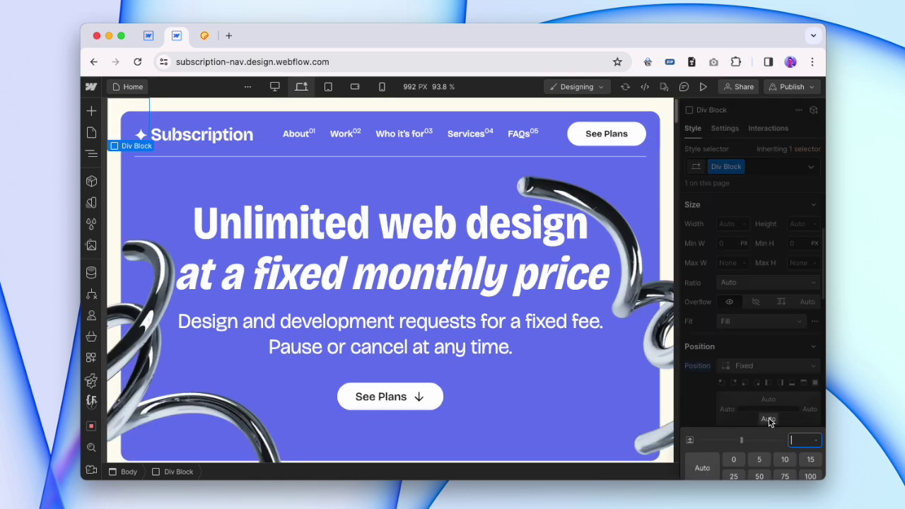
pyautogui.write('0')
pyautogui.press('Return')
pyautogui.click(771, 399)
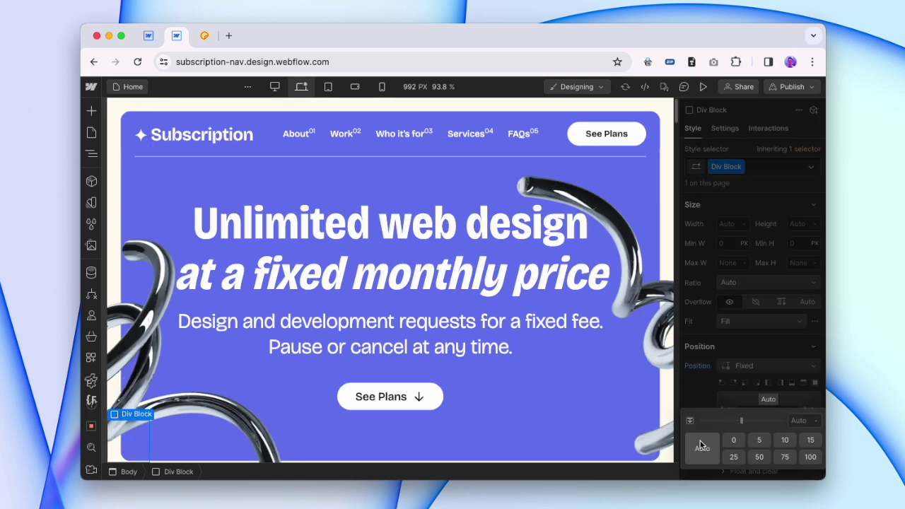
pyautogui.click(799, 421)
# - Set the block's height to 80 px
pyautogui.scroll(1, 783, 275)
pyautogui.click(796, 239)
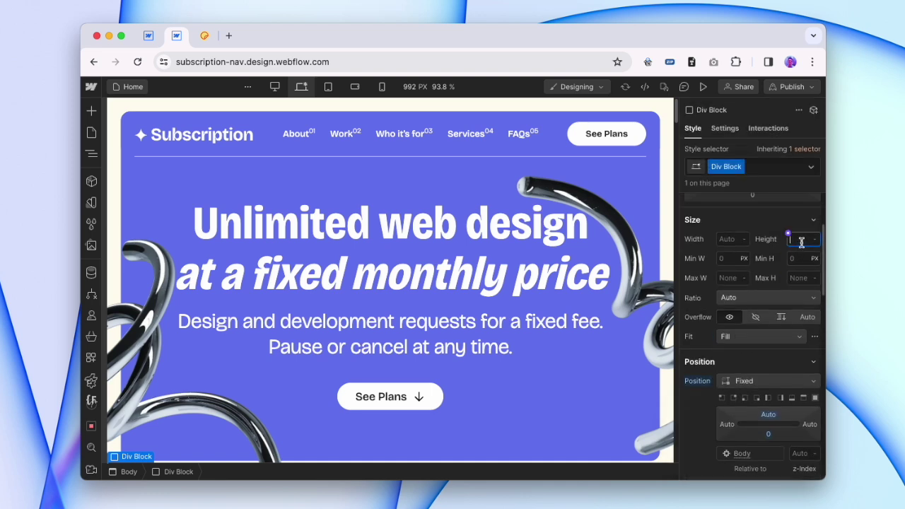
pyautogui.write('120')
pyautogui.press('Return')
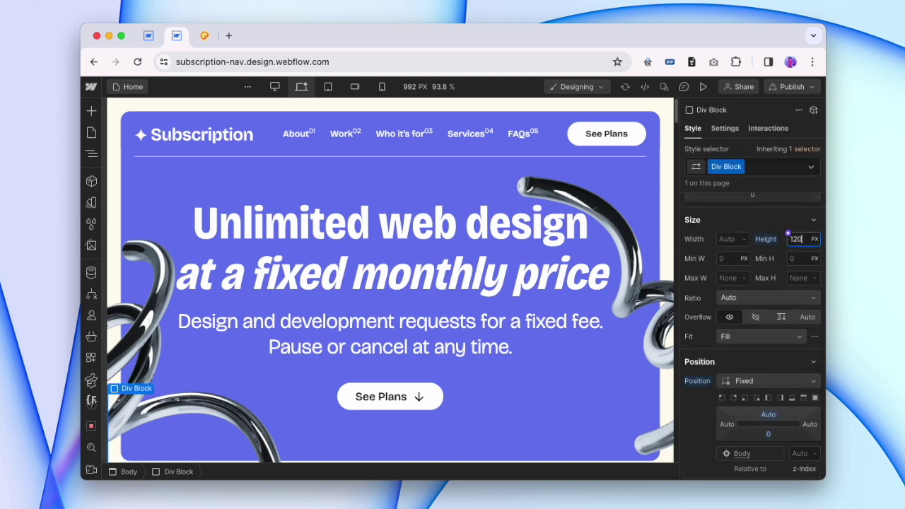
pyautogui.write('80')
pyautogui.press('Return')
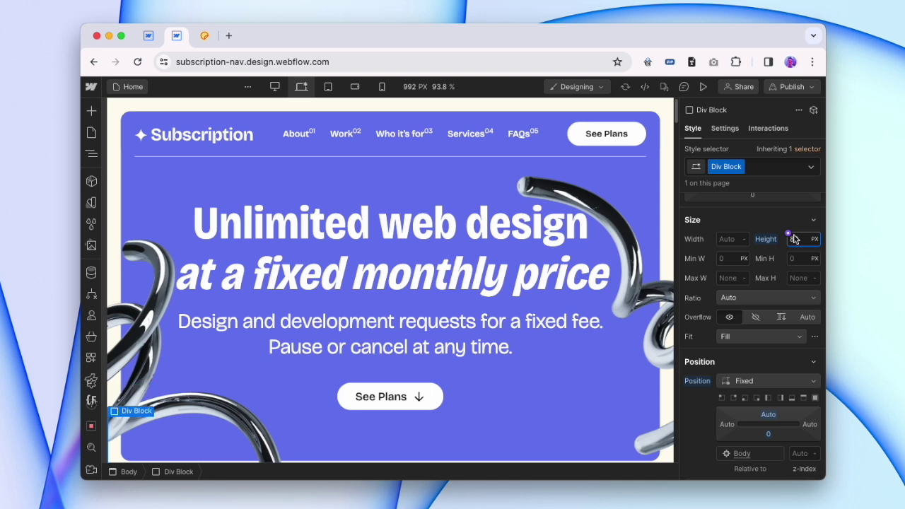
# - Rename the block's class to 'Progress Bar Wrap'
pyautogui.doubleClick(718, 164)
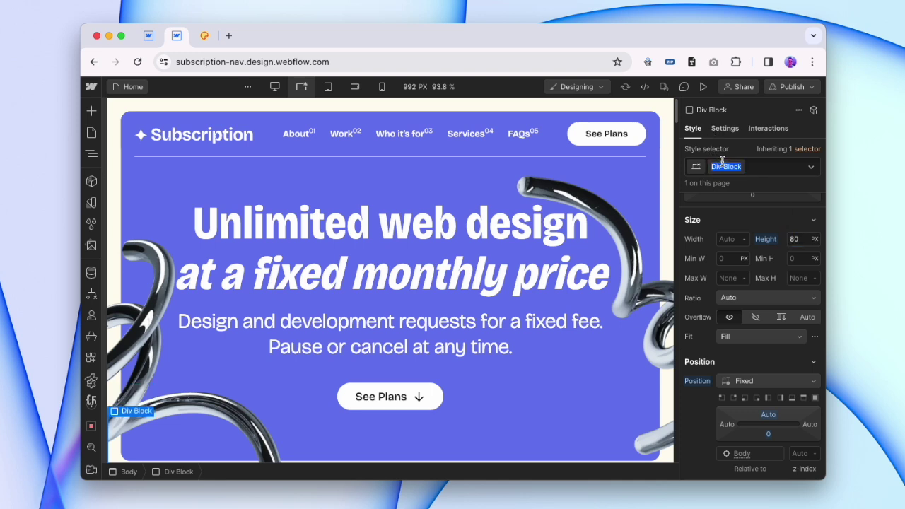
pyautogui.write('Progress Bar Wrap')
pyautogui.press('Return')
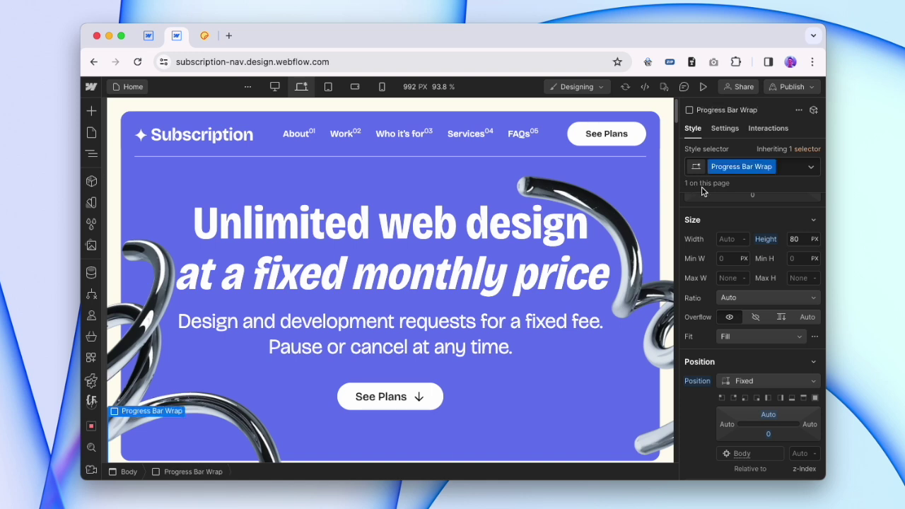
pyautogui.click(735, 238)
# - Make the bar 100% wide with a Soft Grey background
pyautogui.write('100')
pyautogui.press('Return')
pyautogui.scroll(-6, 721, 297)
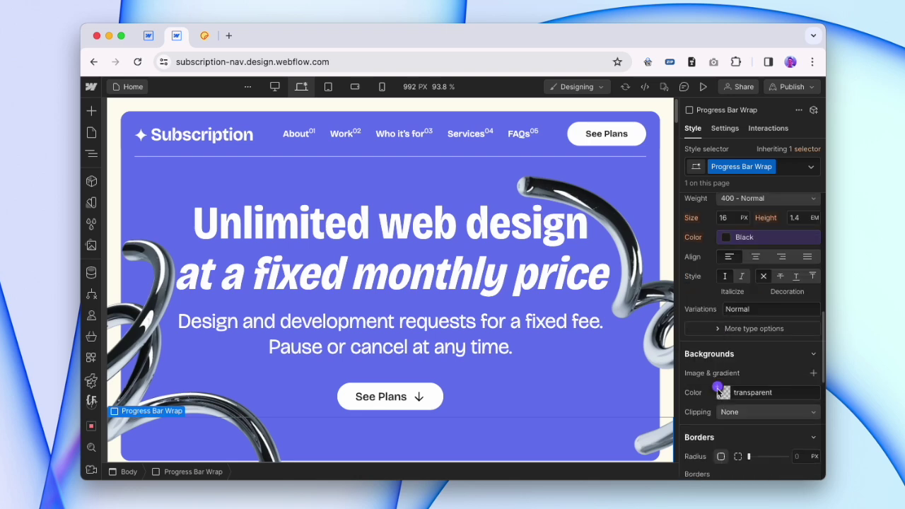
pyautogui.click(720, 390)
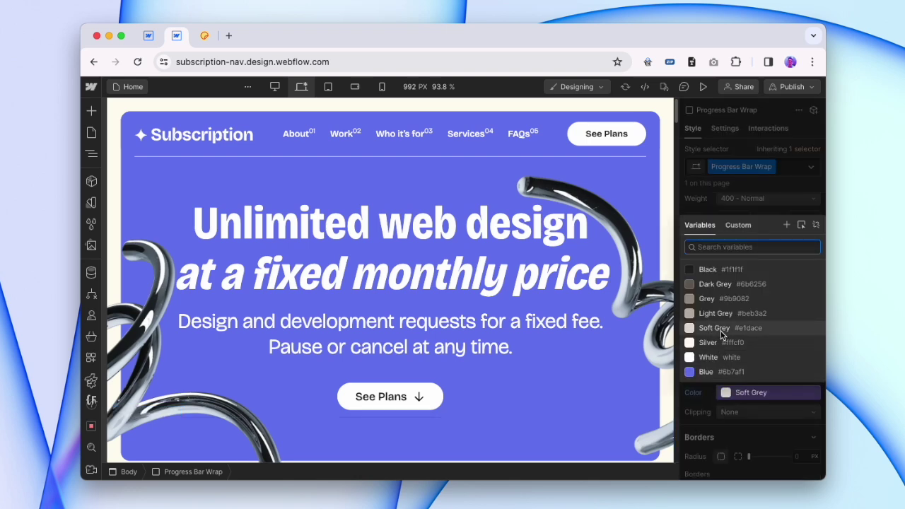
pyautogui.click(721, 332)
# - Give the bar z-index 4 and flex display, then nest a new div block inside
pyautogui.scroll(4, 721, 333)
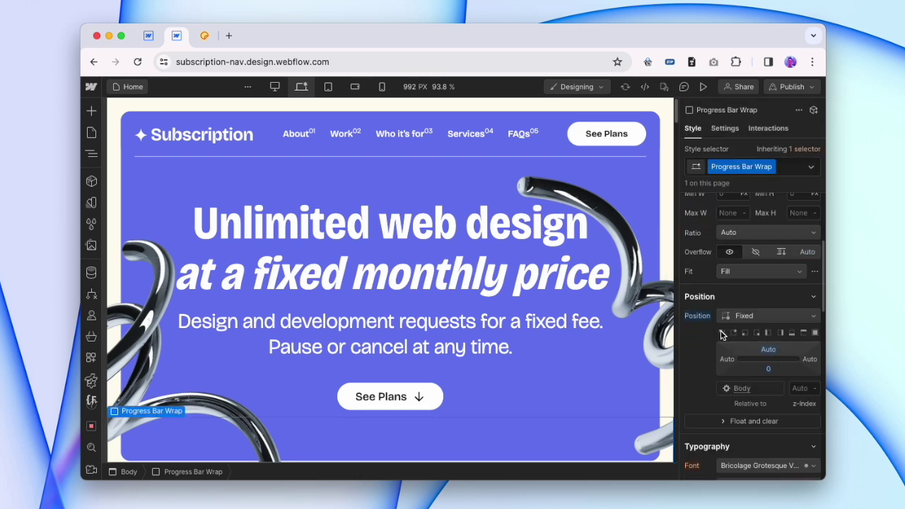
pyautogui.click(803, 389)
pyautogui.press('Return')
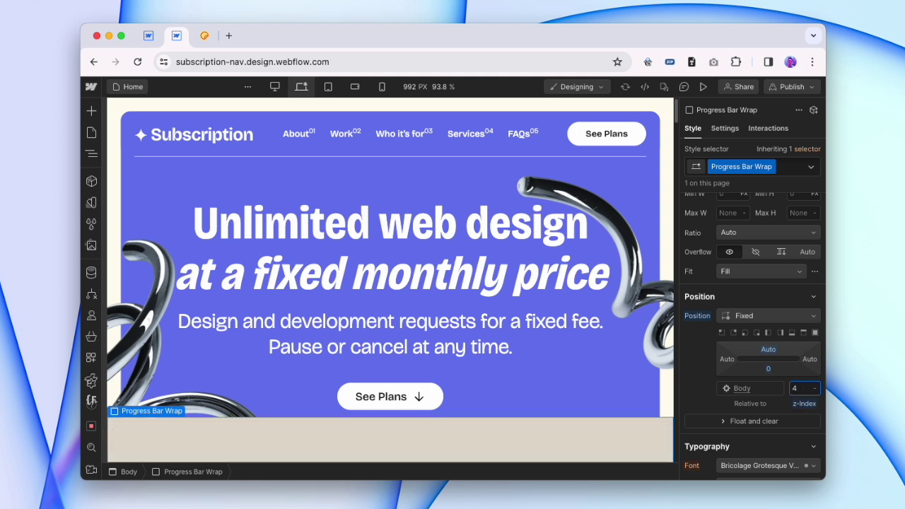
pyautogui.scroll(5, 758, 252)
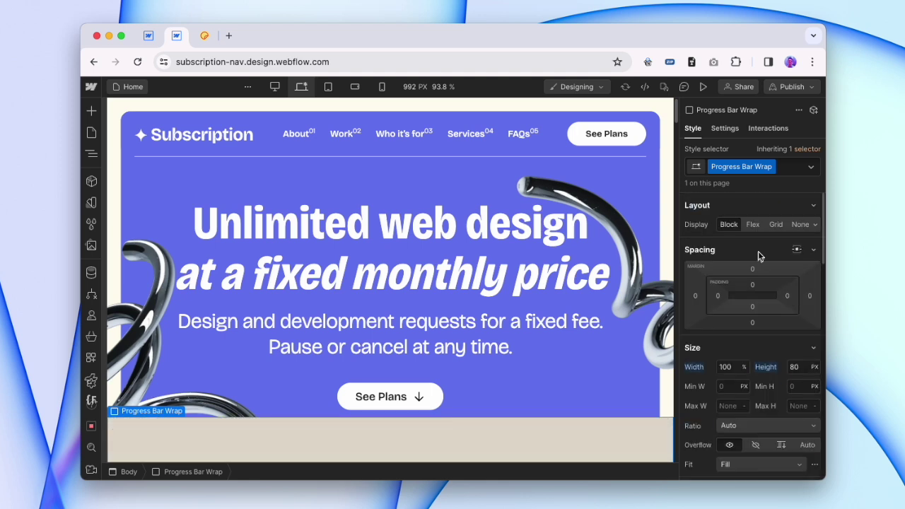
pyautogui.click(754, 225)
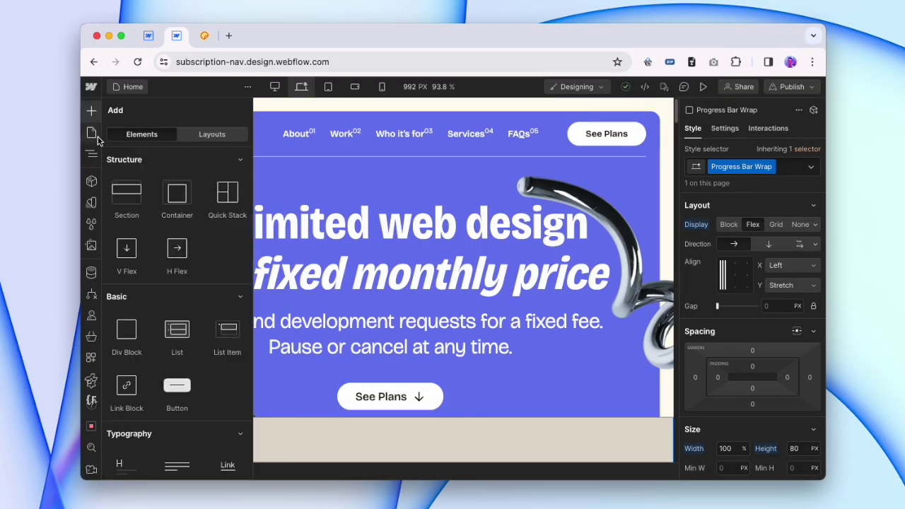
pyautogui.click(126, 343)
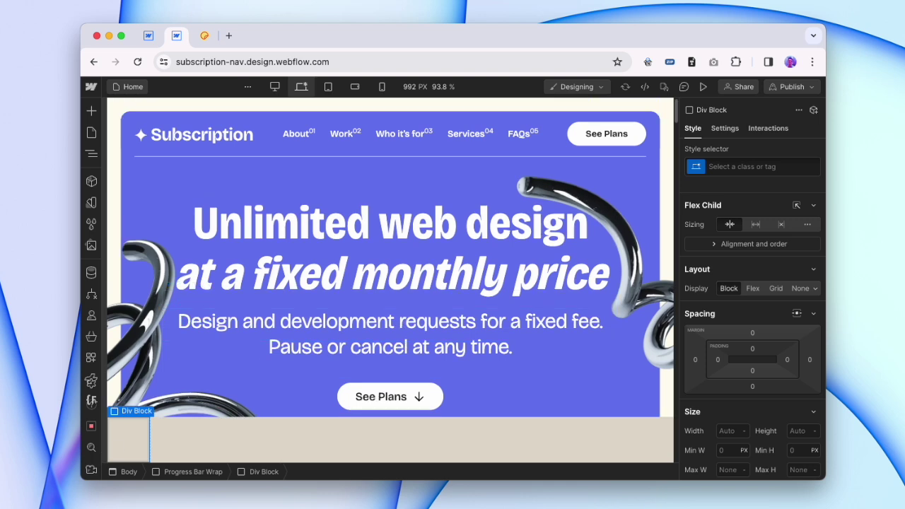
# - Convert the inner div to a link block with class 'Progress Nav Item'
pyautogui.rightClick(141, 438)
pyautogui.click(207, 285)
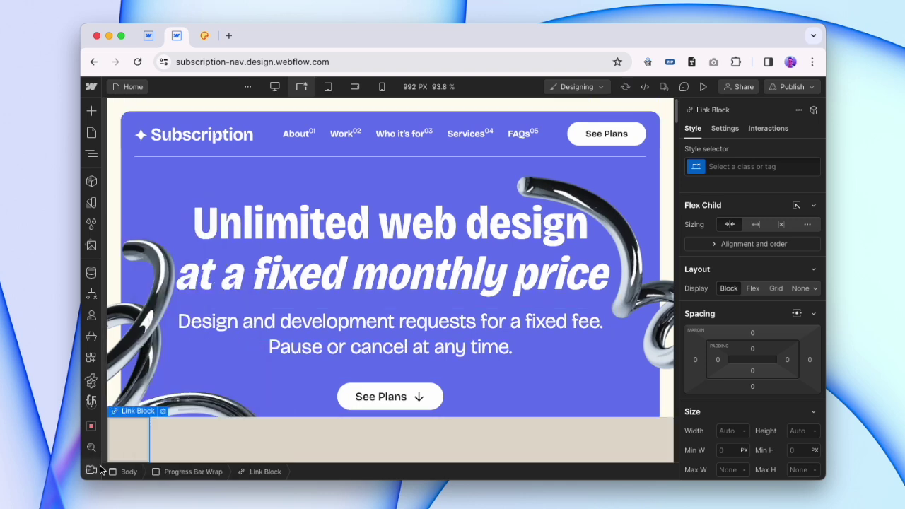
pyautogui.click(747, 165)
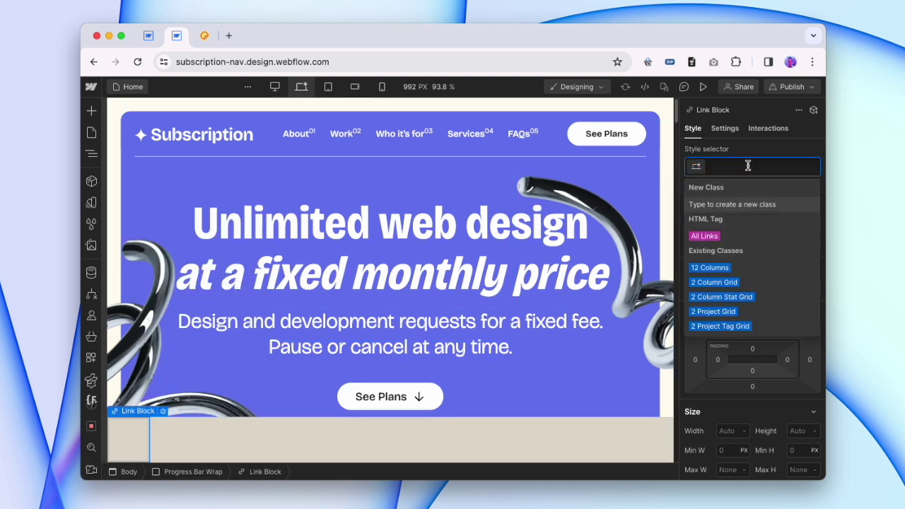
pyautogui.write('Progress ')
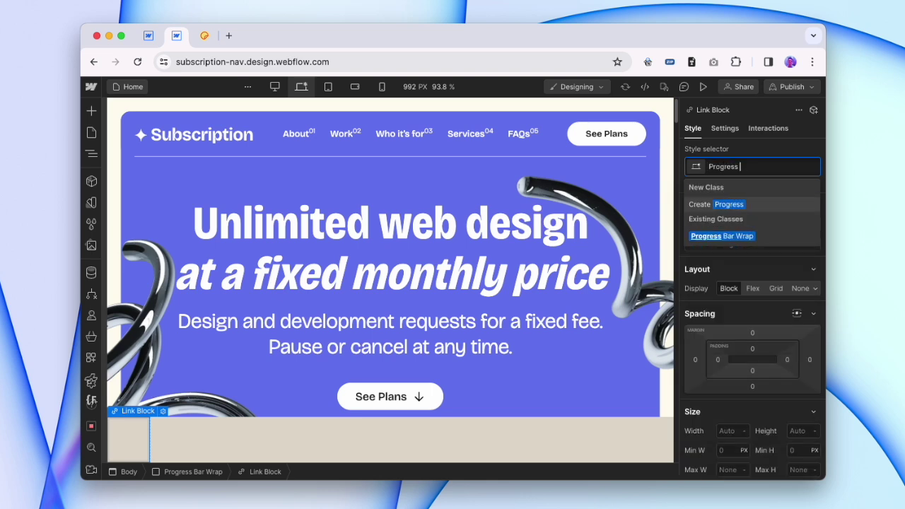
pyautogui.write('Nav Item')
pyautogui.press('Return')
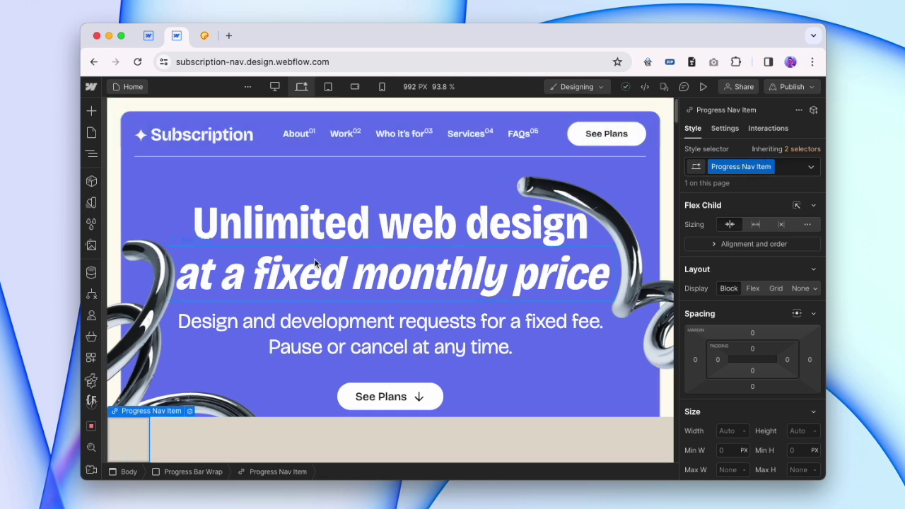
# - Add a text block reading '01' inside the item and duplicate it
pyautogui.click(91, 111)
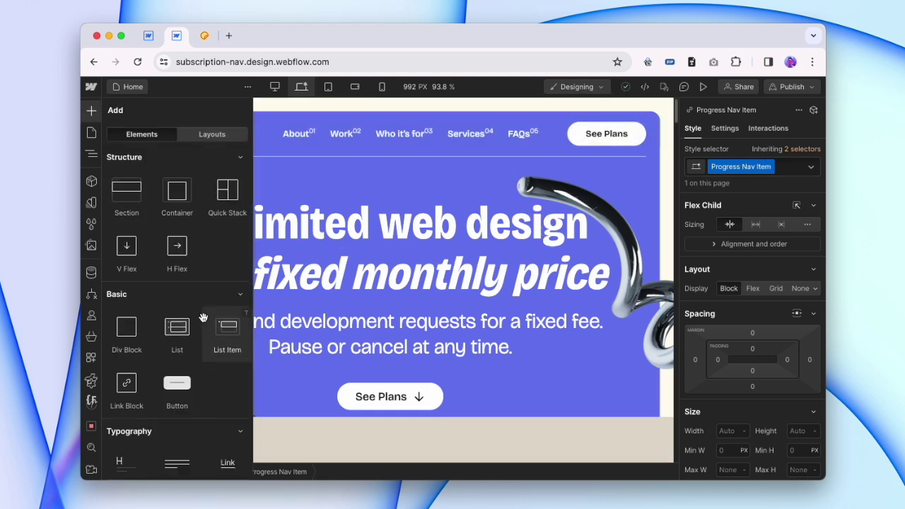
pyautogui.scroll(-5, 203, 318)
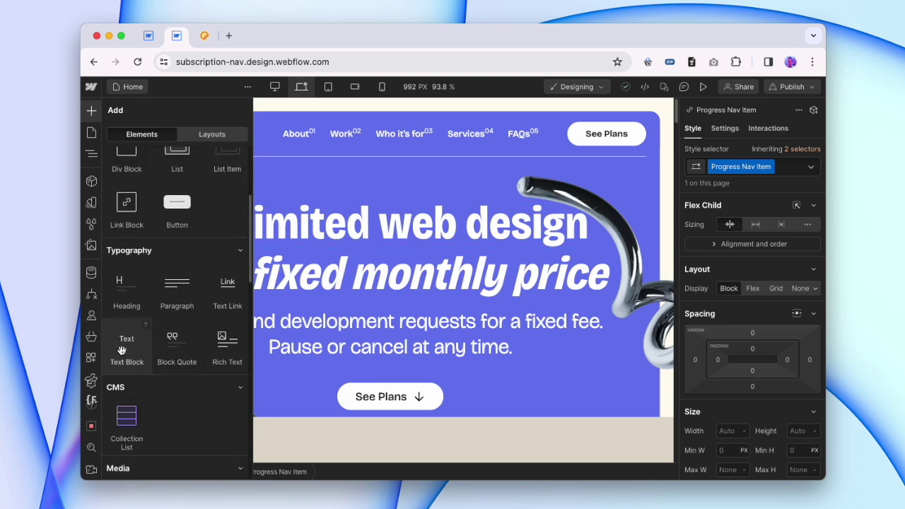
pyautogui.click(122, 351)
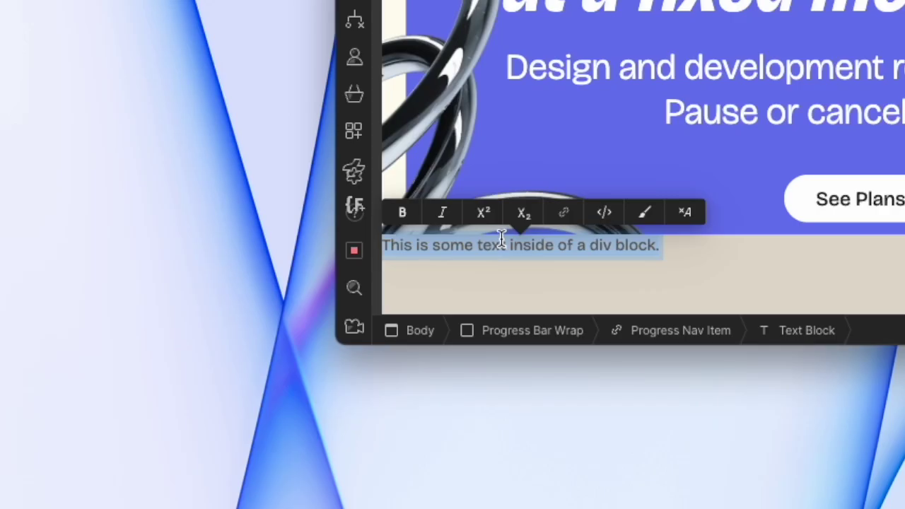
pyautogui.write('01')
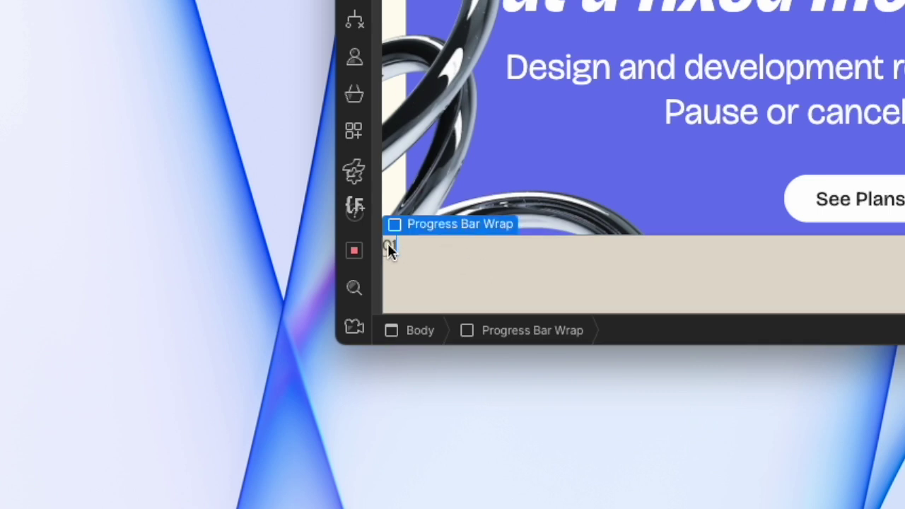
pyautogui.press('super+d')
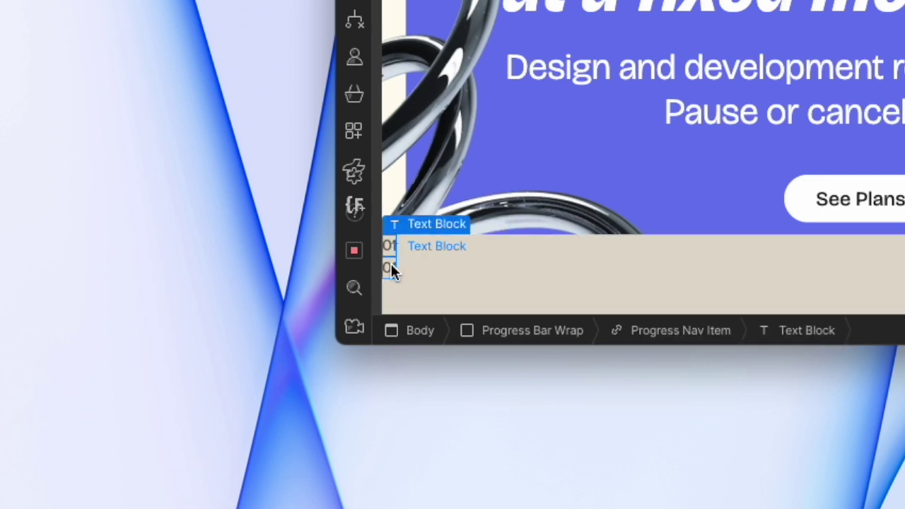
pyautogui.doubleClick(391, 265)
# - Change the copy to 'About' and make the item a centred flex row with 8 px gap
pyautogui.write('About')
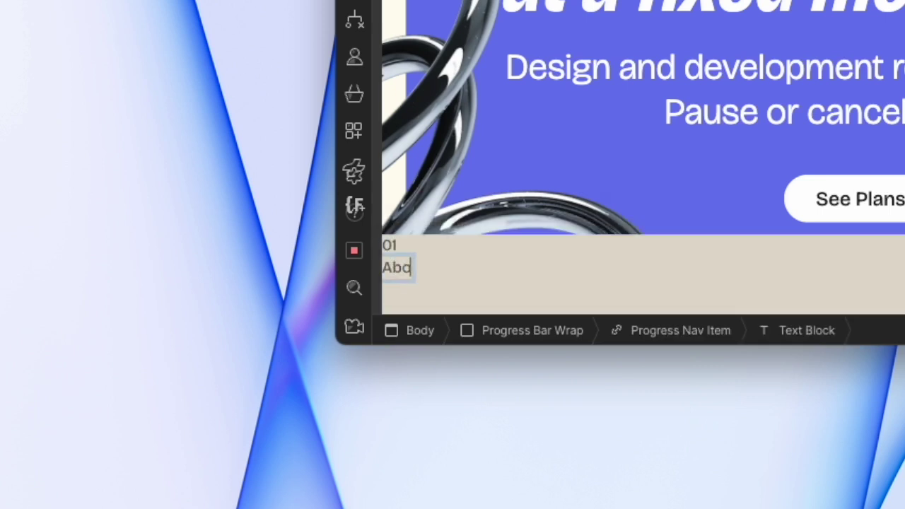
pyautogui.click(449, 276)
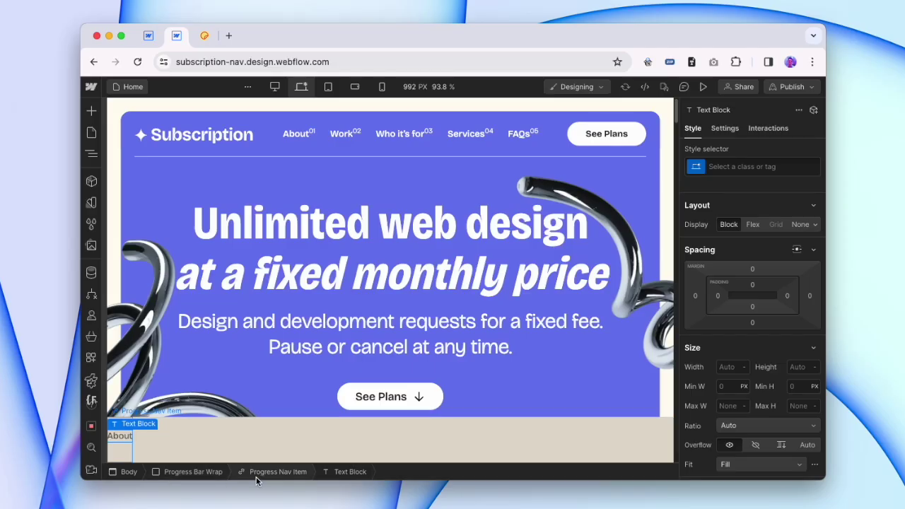
pyautogui.click(271, 475)
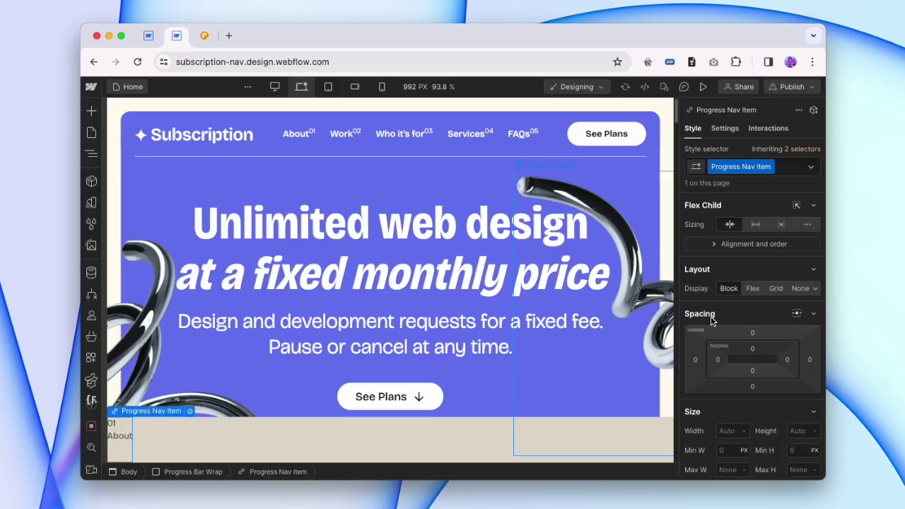
pyautogui.click(754, 288)
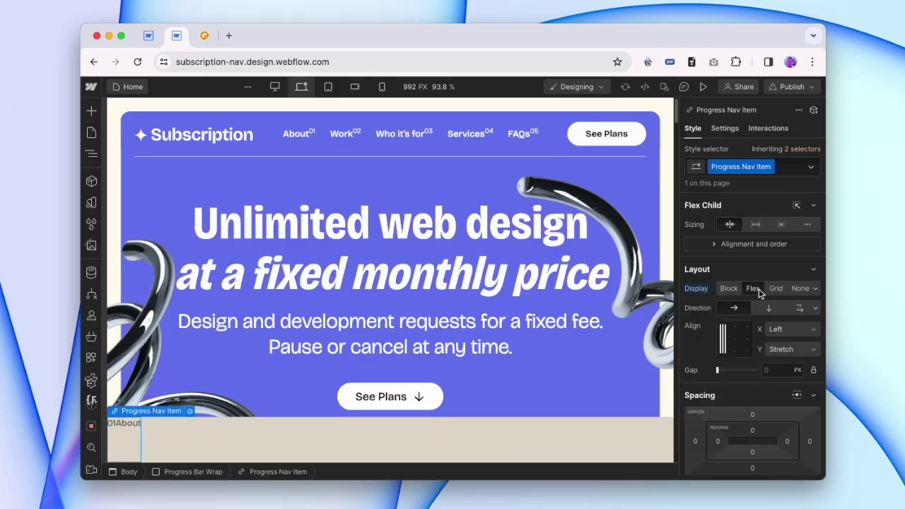
pyautogui.click(736, 341)
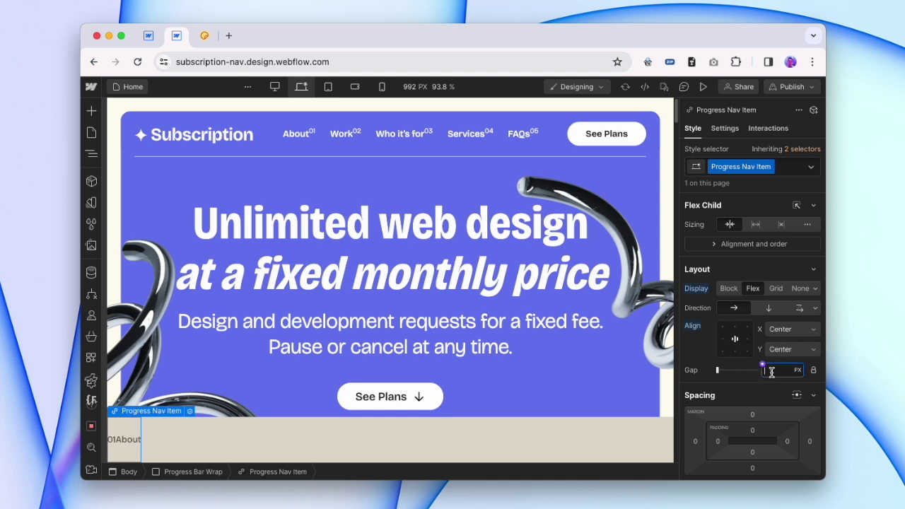
pyautogui.press('Return')
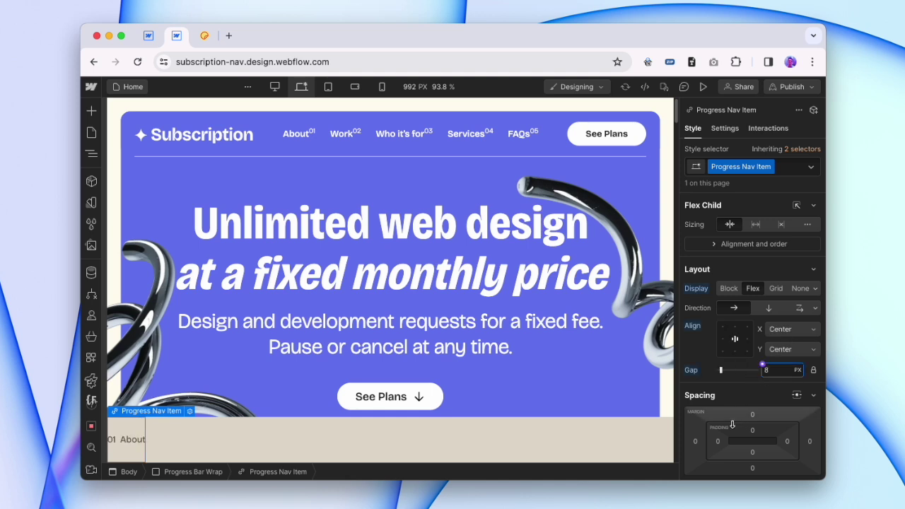
# - Give the nav item 20 px left and right padding
pyautogui.scroll(-1, 735, 380)
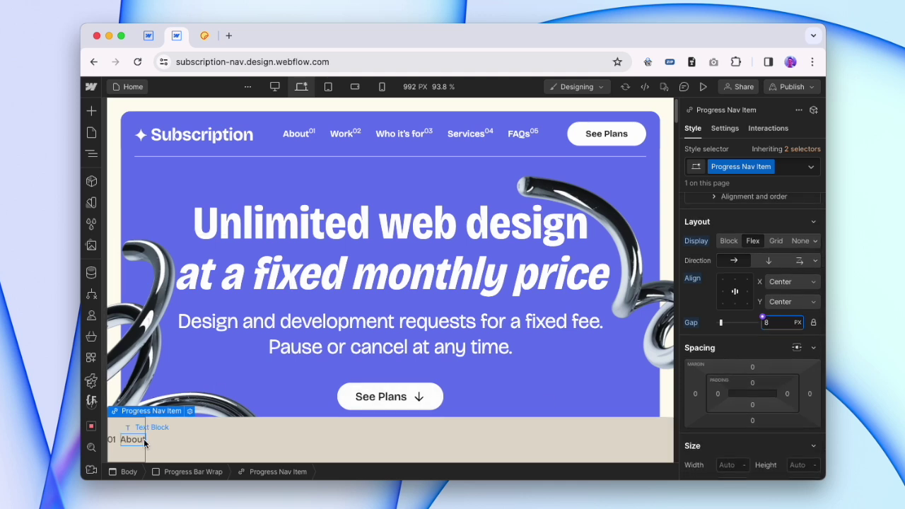
pyautogui.scroll(-1, 749, 424)
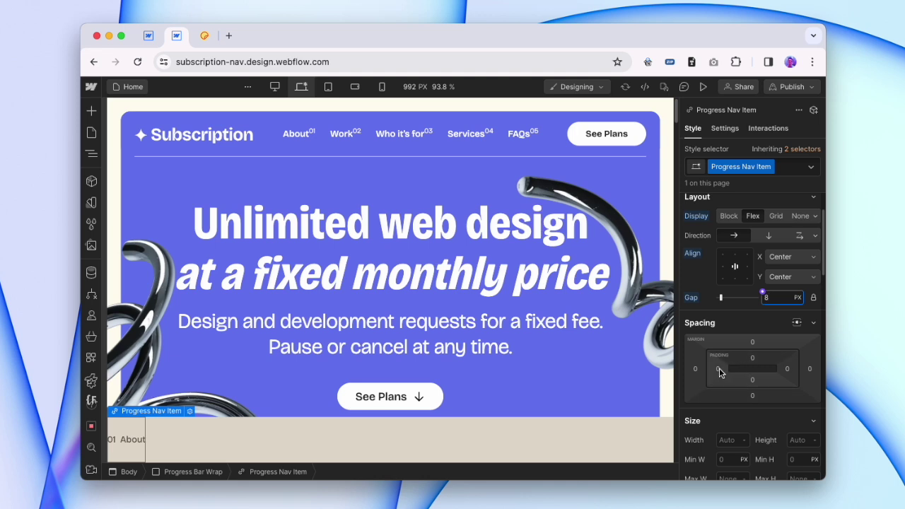
pyautogui.moveTo(719, 369); pyautogui.dragTo(740, 372)
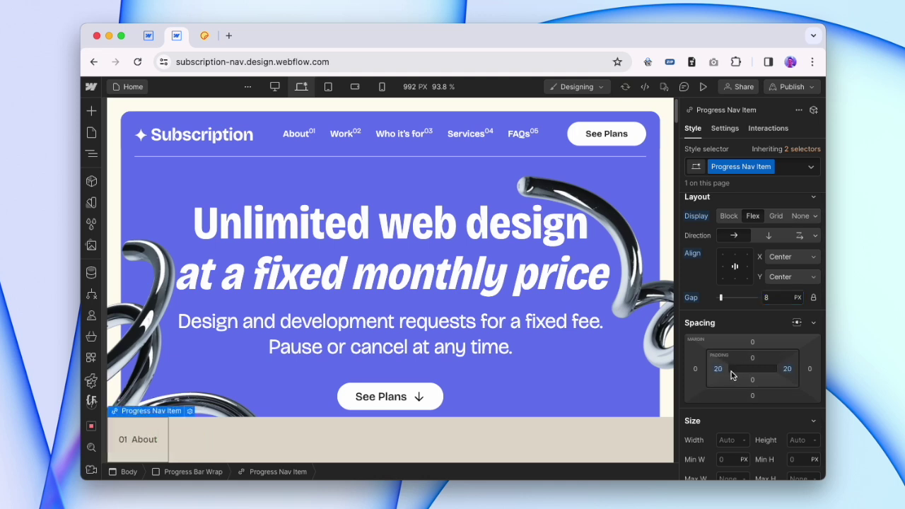
# - Give the About label the new class 'Progress Nav Text'
pyautogui.click(146, 438)
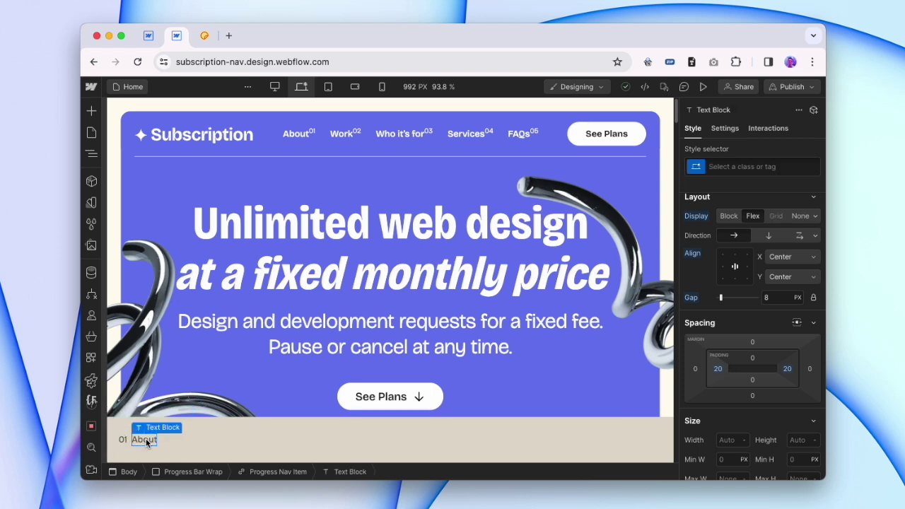
pyautogui.click(727, 168)
pyautogui.write('Prog')
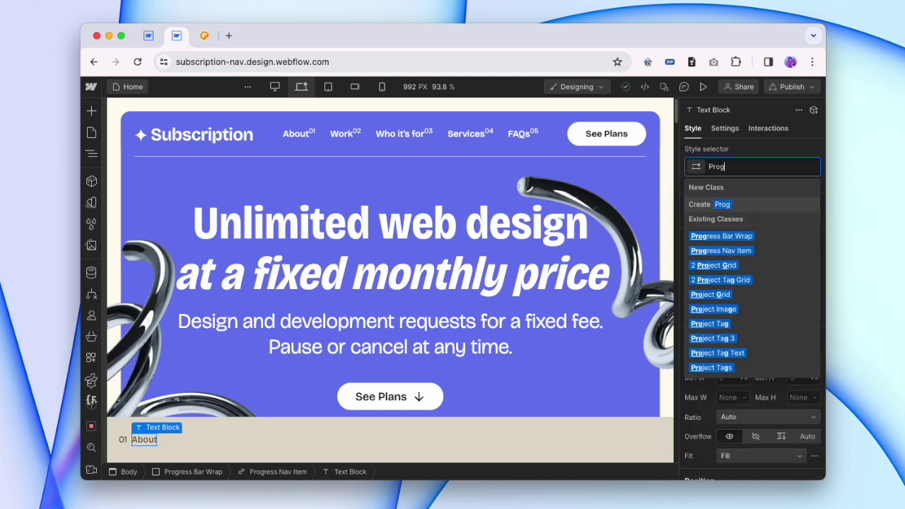
pyautogui.write('ress Nav')
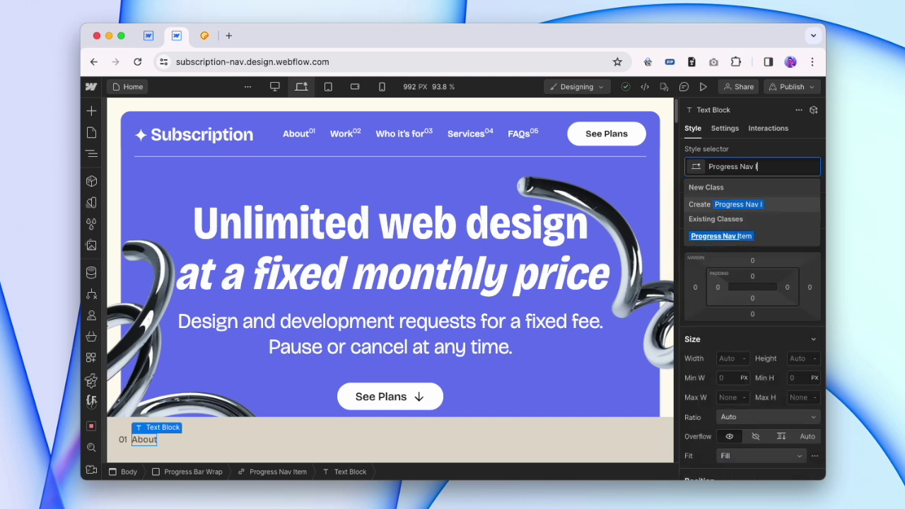
pyautogui.write(' Text')
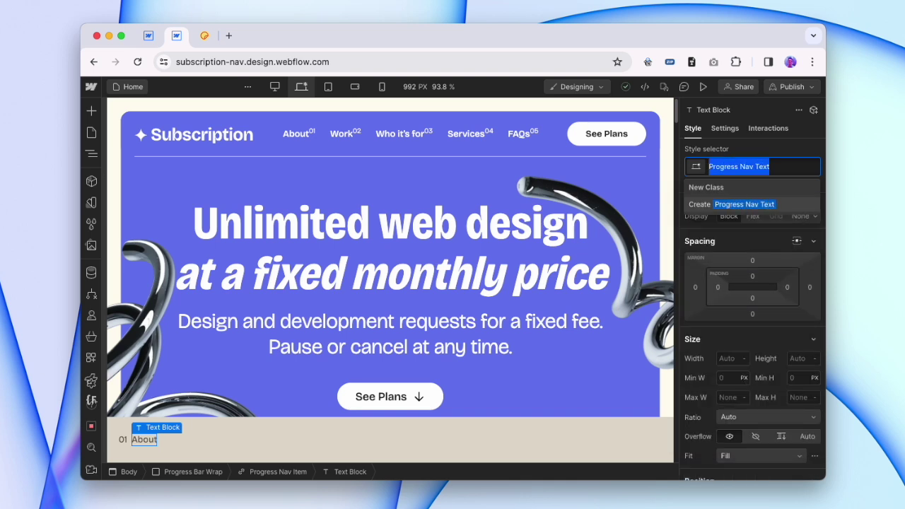
pyautogui.press('Return')
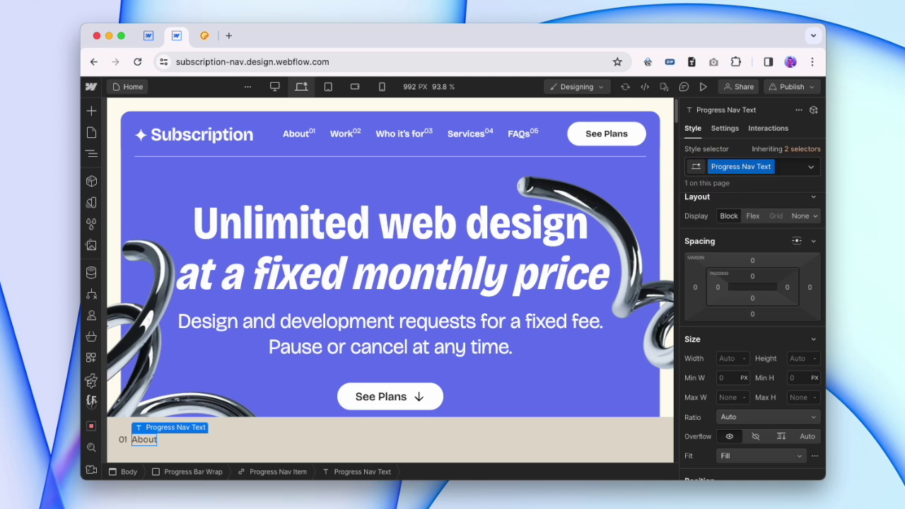
# - Give the 01 number the new class 'Progress Nav Number'
pyautogui.click(123, 439)
pyautogui.click(782, 167)
pyautogui.write('Progress Nav Text')
pyautogui.press('BackSpace')
pyautogui.press('BackSpace')
pyautogui.press('BackSpace')
pyautogui.press('BackSpace')
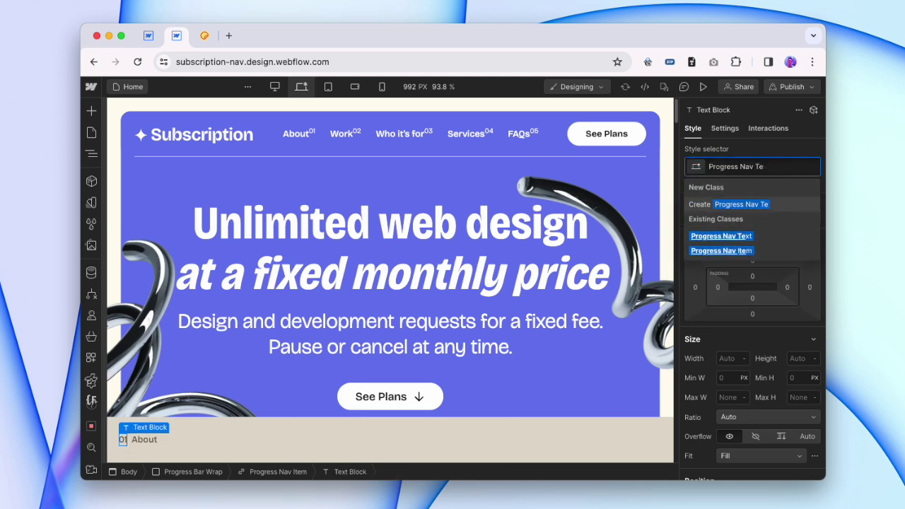
pyautogui.write('Number')
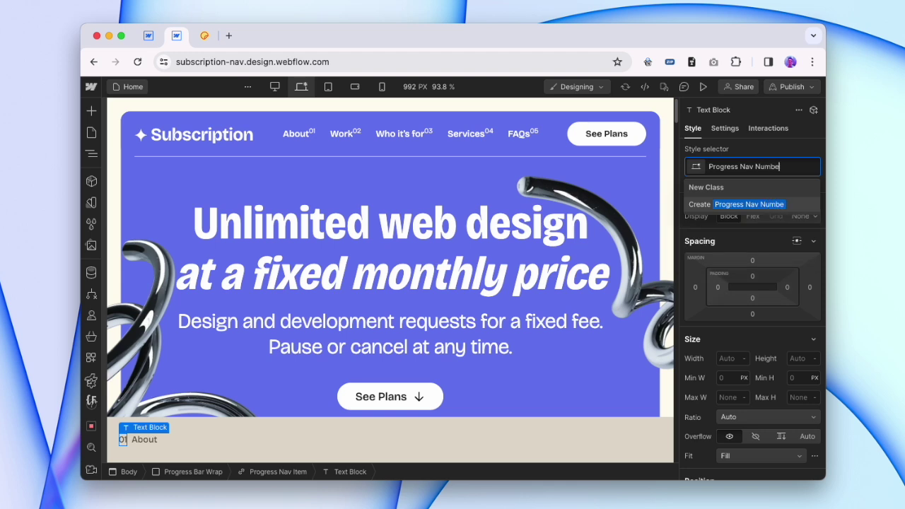
pyautogui.press('Return')
pyautogui.scroll(-5, 759, 339)
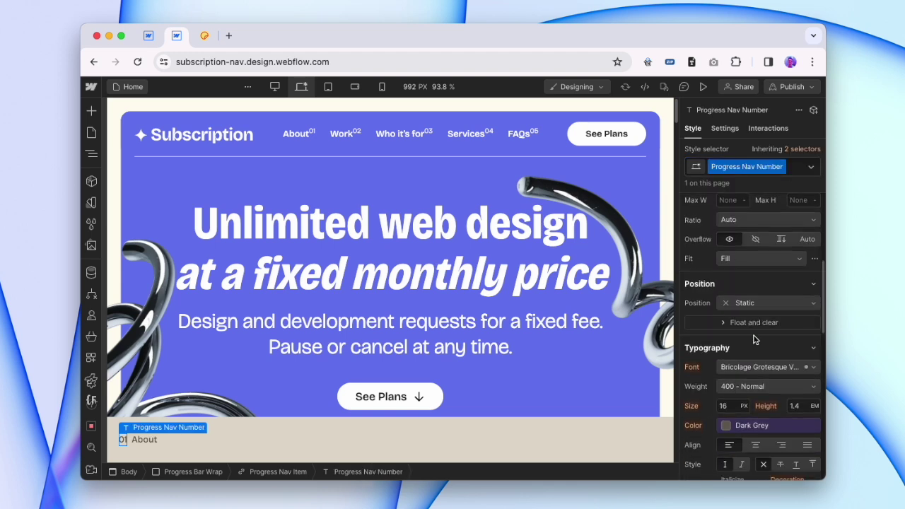
# - Make the number 13 px bold (700) with a solid 1 px border and radius 20
pyautogui.click(731, 319)
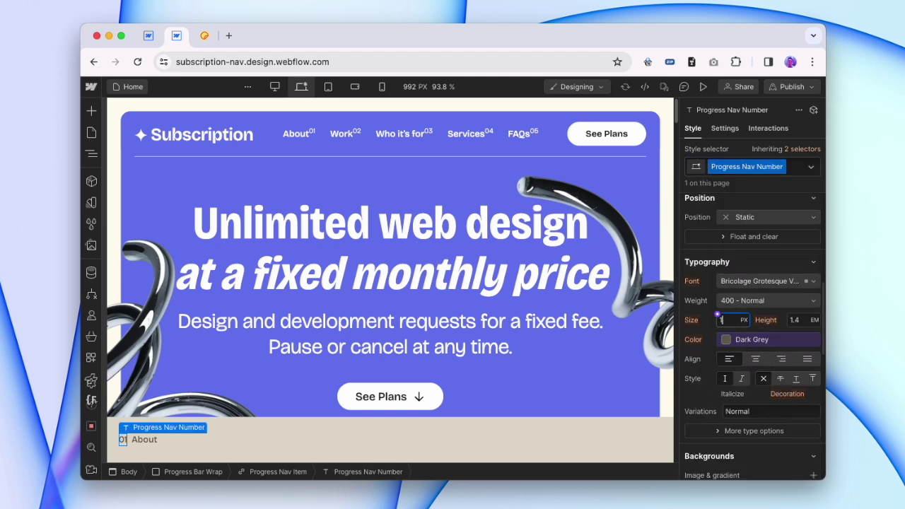
pyautogui.click(749, 300)
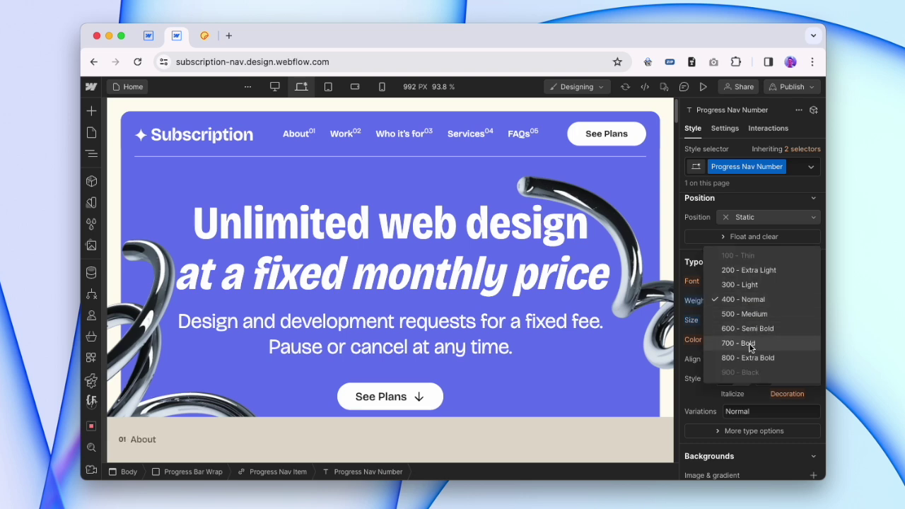
pyautogui.click(751, 346)
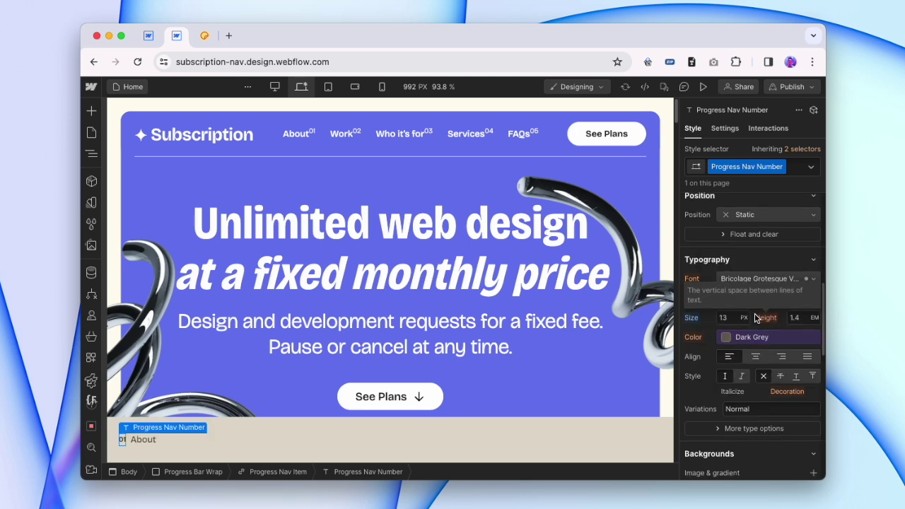
pyautogui.scroll(-2, 710, 344)
pyautogui.scroll(-7, 710, 344)
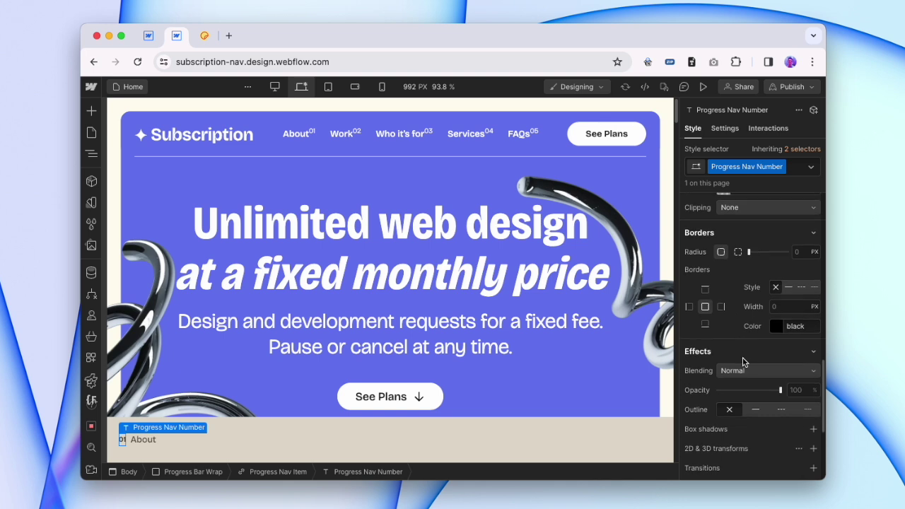
pyautogui.click(788, 277)
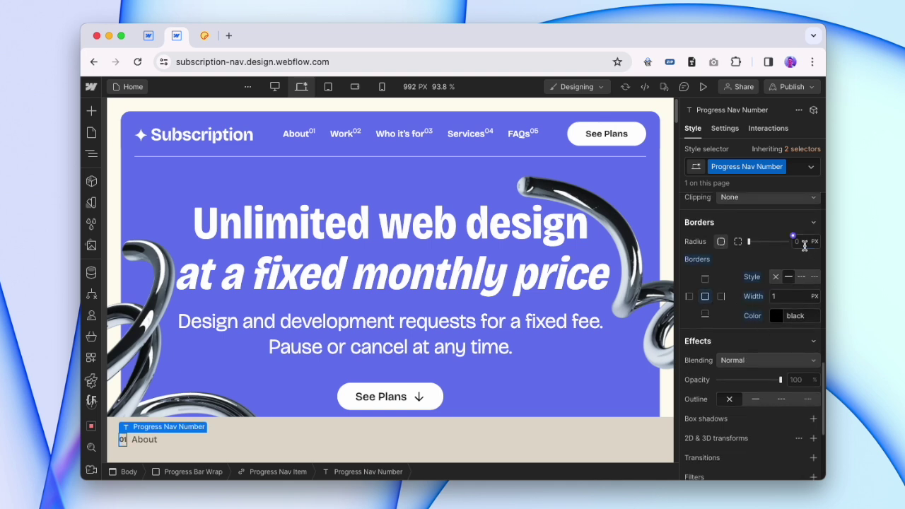
pyautogui.write('20')
# - Size the number badge to 20 px wide and 20 px tall
pyautogui.scroll(10, 761, 302)
pyautogui.click(730, 330)
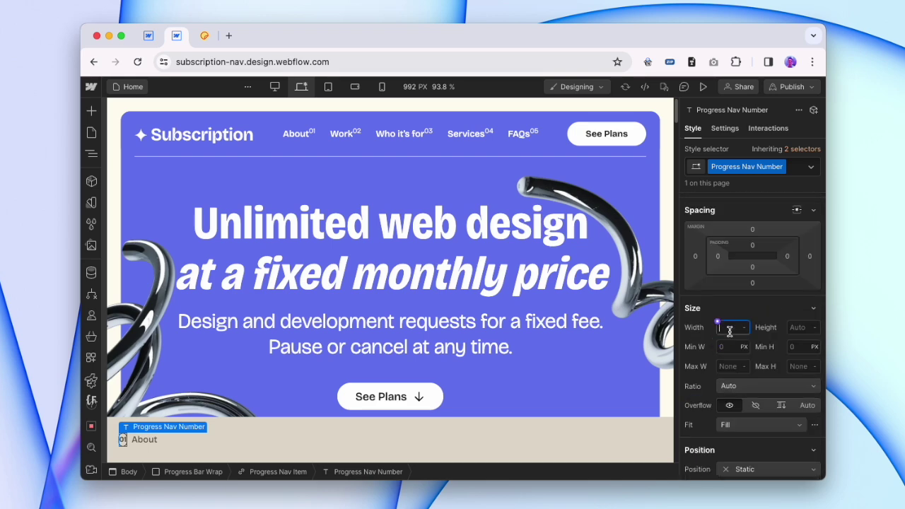
pyautogui.write('20')
pyautogui.press('Return')
pyautogui.click(806, 326)
pyautogui.write('20')
# - Lower the border colour's opacity to 20% for a faint outline
pyautogui.scroll(-10, 750, 340)
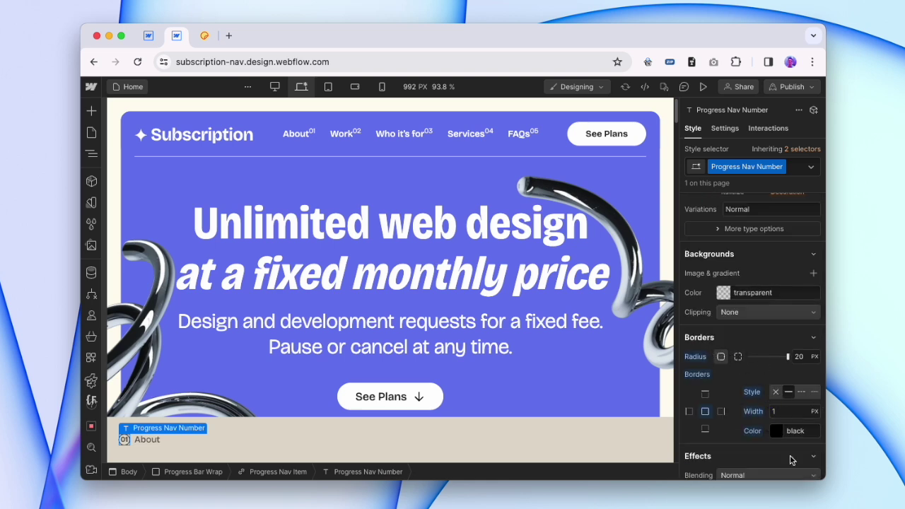
pyautogui.click(776, 431)
pyautogui.click(807, 389)
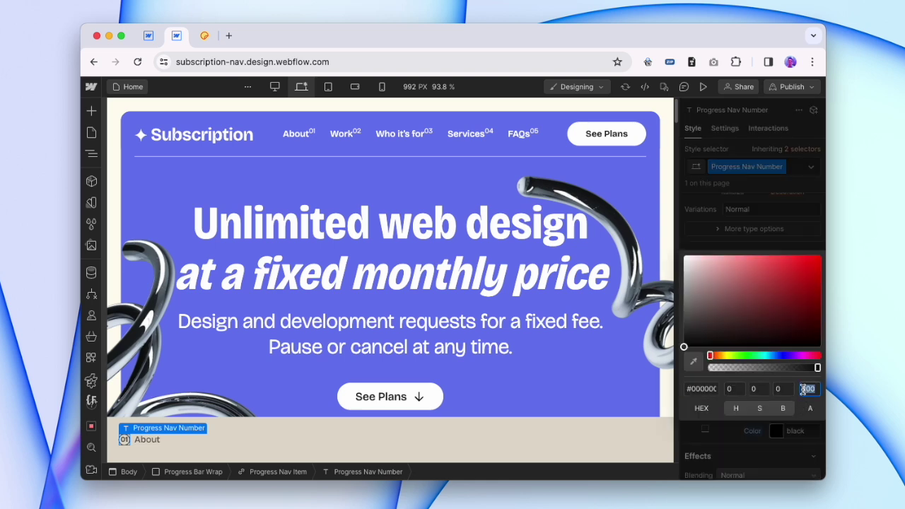
pyautogui.press('BackSpace')
pyautogui.write('20')
pyautogui.press('Return')
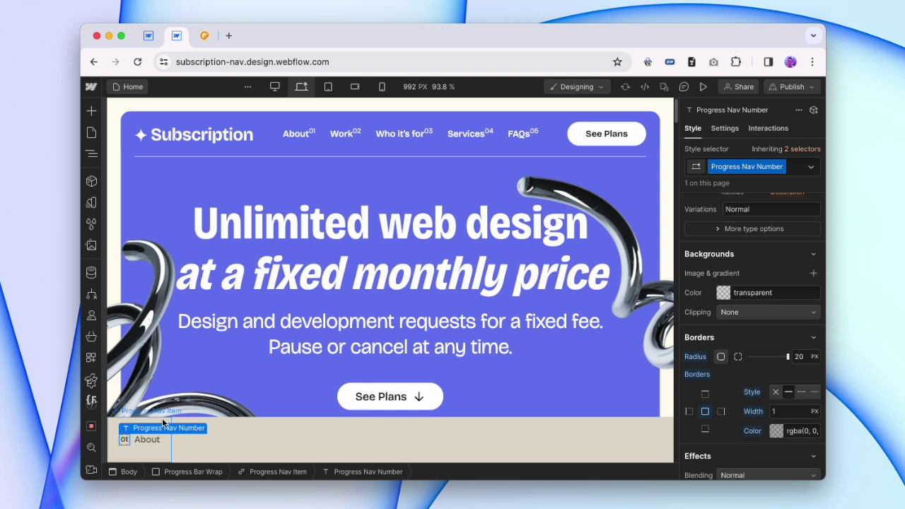
pyautogui.click(162, 418)
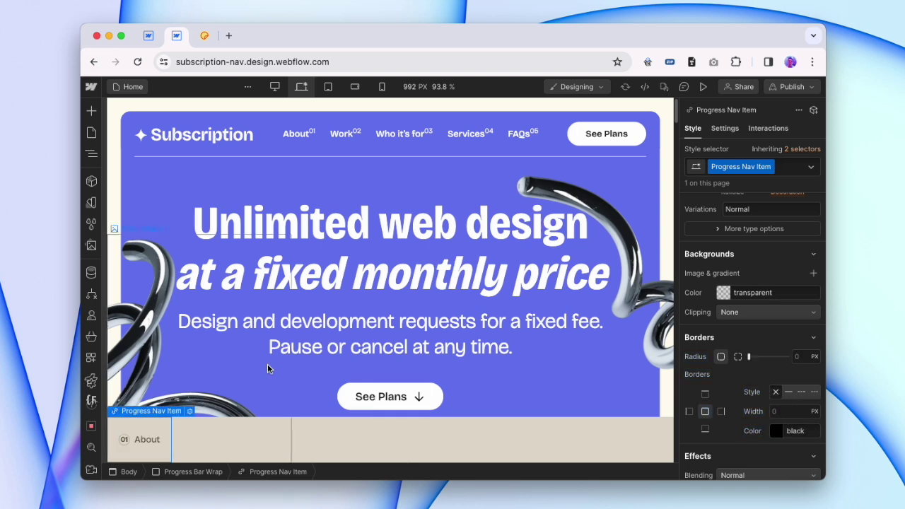
# - Duplicate the nav item into five copies and link the first to the About section
pyautogui.press('super+d')
pyautogui.press('super+d')
pyautogui.press('super+d')
pyautogui.press('super+d')
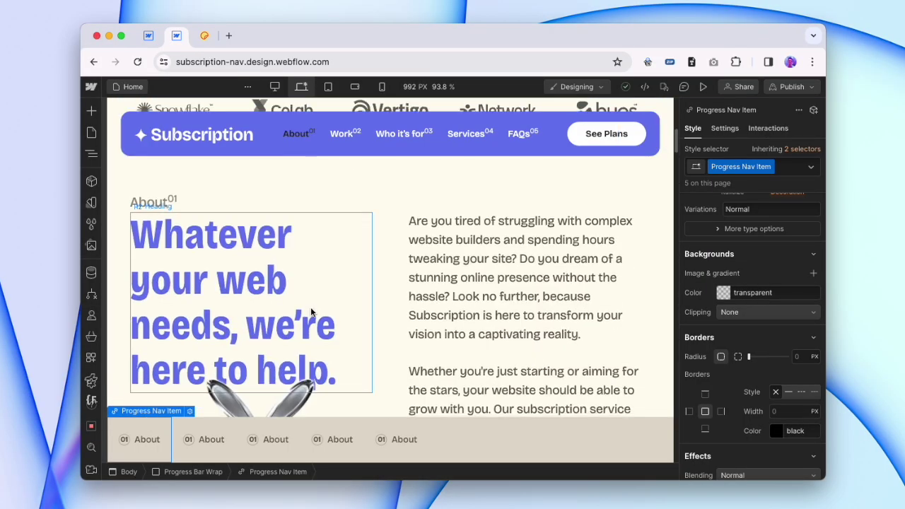
pyautogui.click(723, 128)
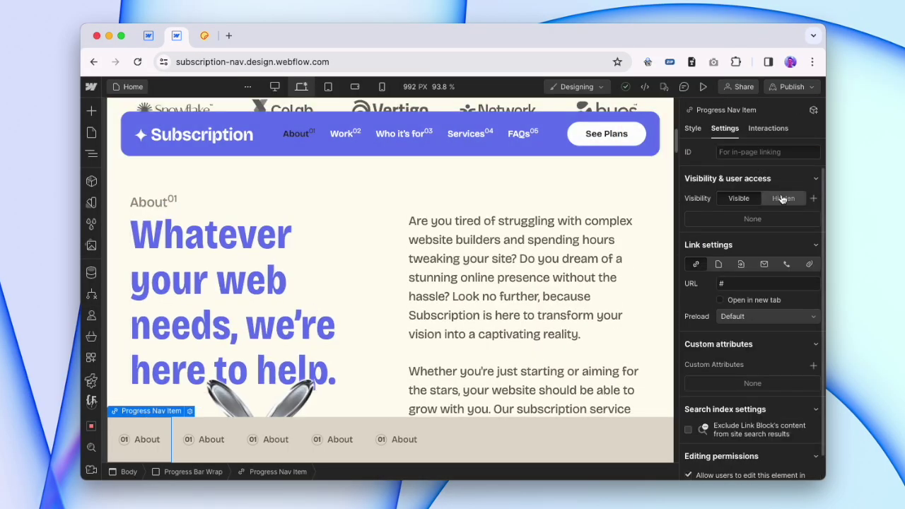
pyautogui.click(741, 264)
pyautogui.click(749, 283)
pyautogui.click(751, 318)
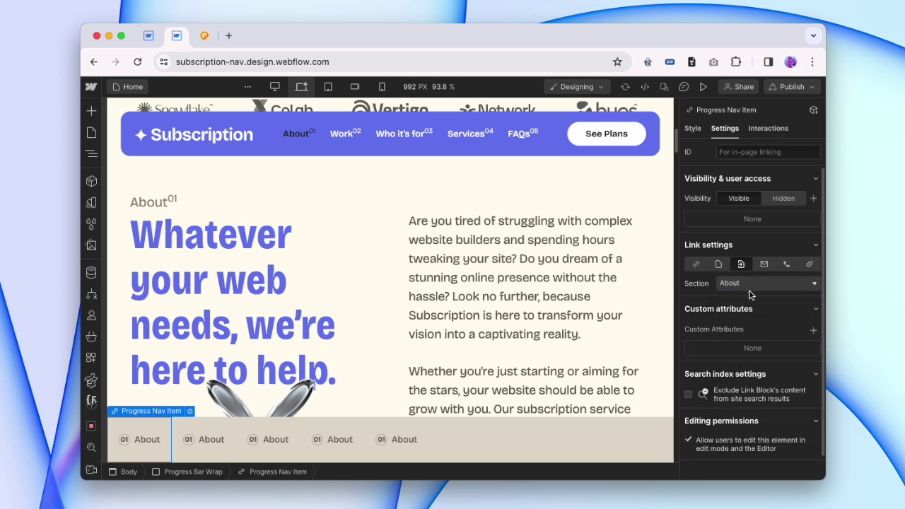
pyautogui.click(693, 129)
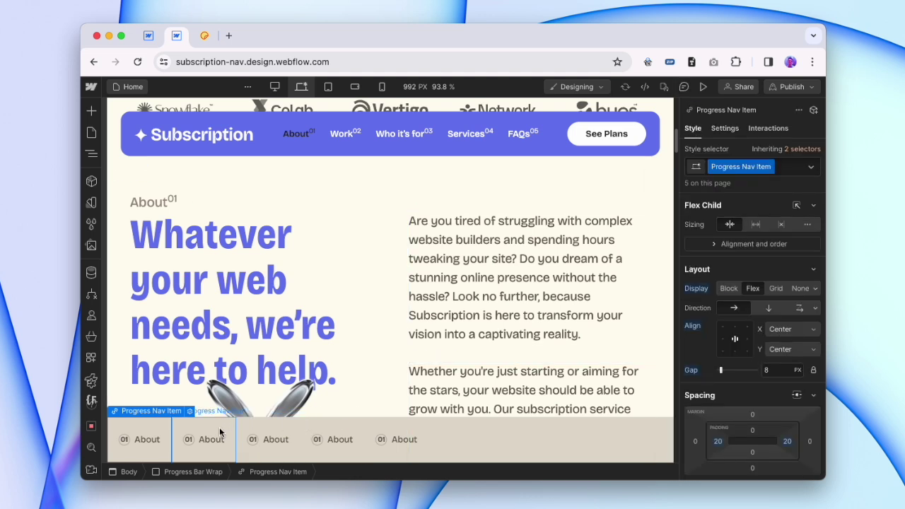
# - Give the Current state a Blue background and White text
pyautogui.scroll(-10, 761, 294)
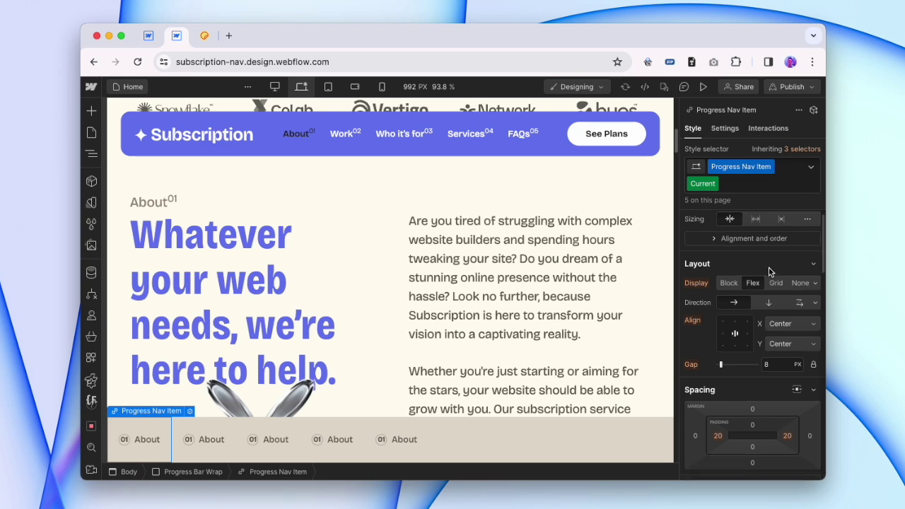
pyautogui.scroll(-8, 761, 294)
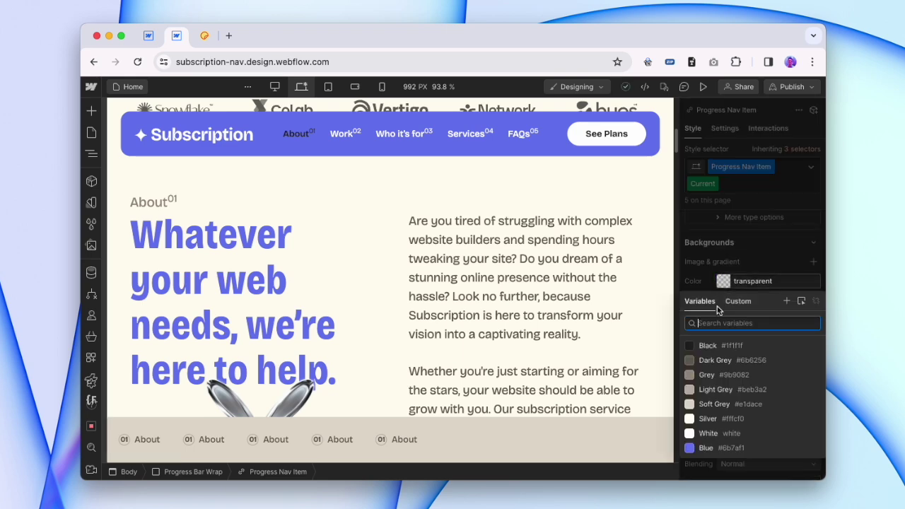
pyautogui.click(716, 448)
pyautogui.scroll(2, 718, 380)
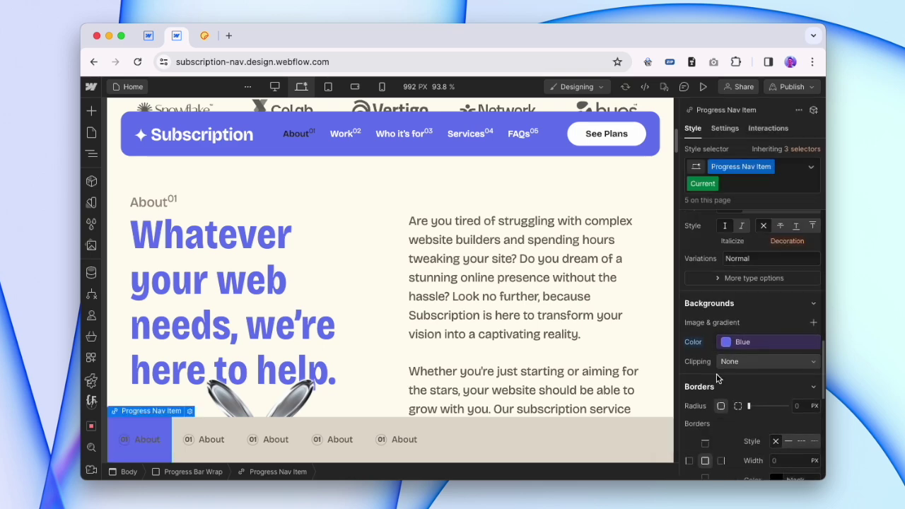
pyautogui.scroll(5, 718, 377)
pyautogui.click(734, 340)
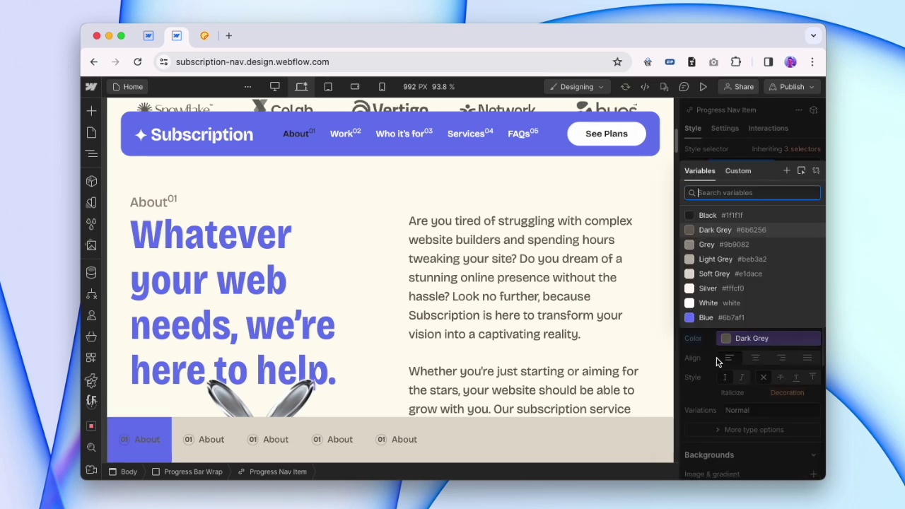
pyautogui.click(720, 301)
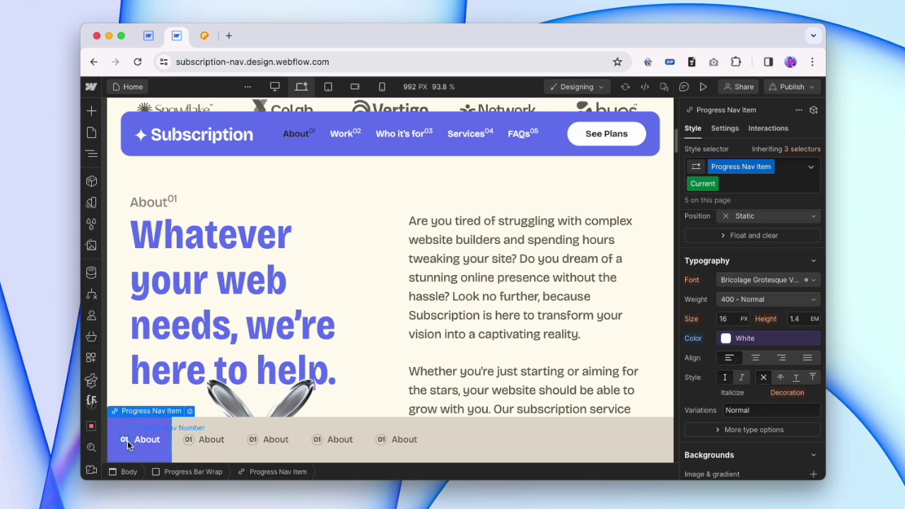
pyautogui.scroll(-10, 314, 360)
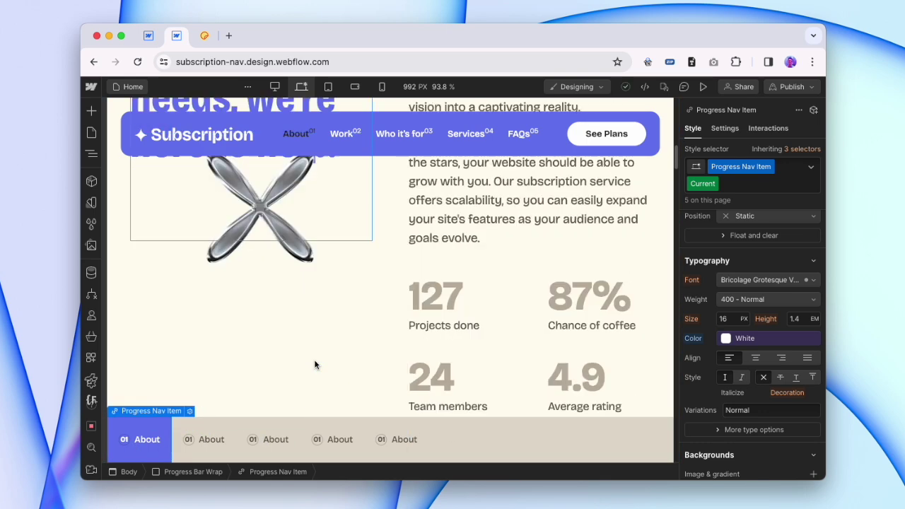
pyautogui.scroll(5, 314, 361)
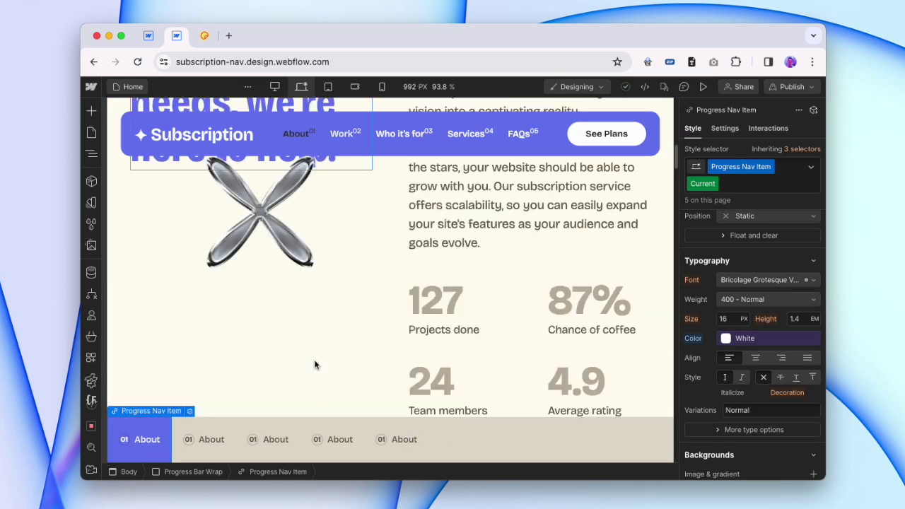
# - On a non-current nav item, change the 200 ms transition to animate background colour
pyautogui.click(200, 435)
pyautogui.click(131, 436)
pyautogui.click(205, 439)
pyautogui.scroll(-5, 760, 345)
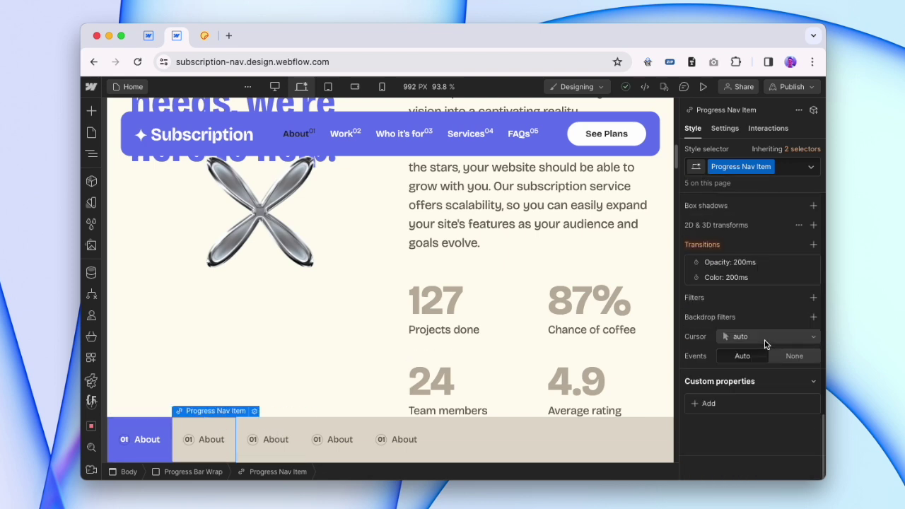
pyautogui.scroll(1, 763, 344)
pyautogui.click(778, 287)
pyautogui.click(776, 309)
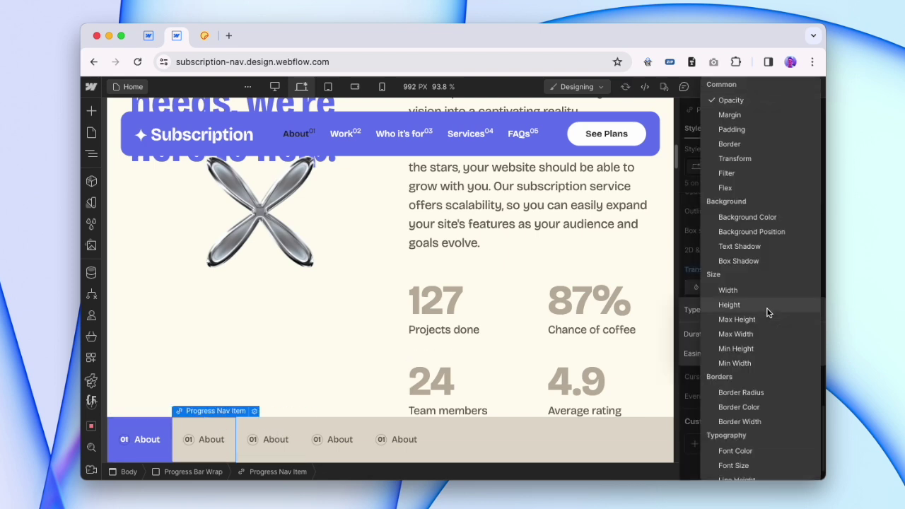
pyautogui.click(768, 217)
pyautogui.click(503, 301)
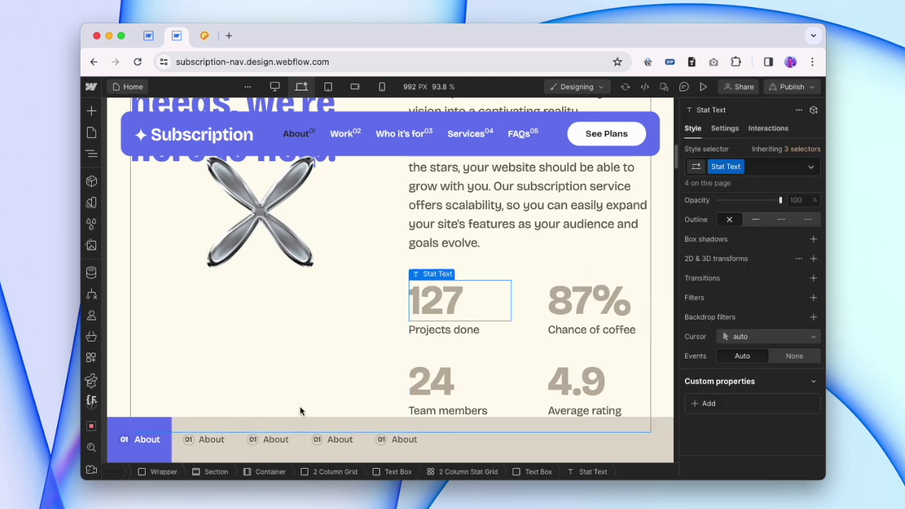
pyautogui.click(210, 438)
pyautogui.scroll(-10, 418, 311)
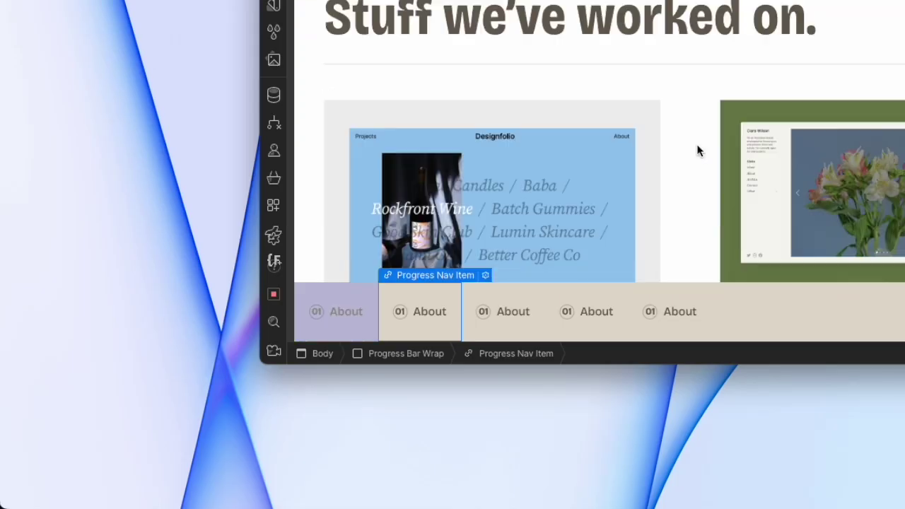
pyautogui.scroll(15, 418, 311)
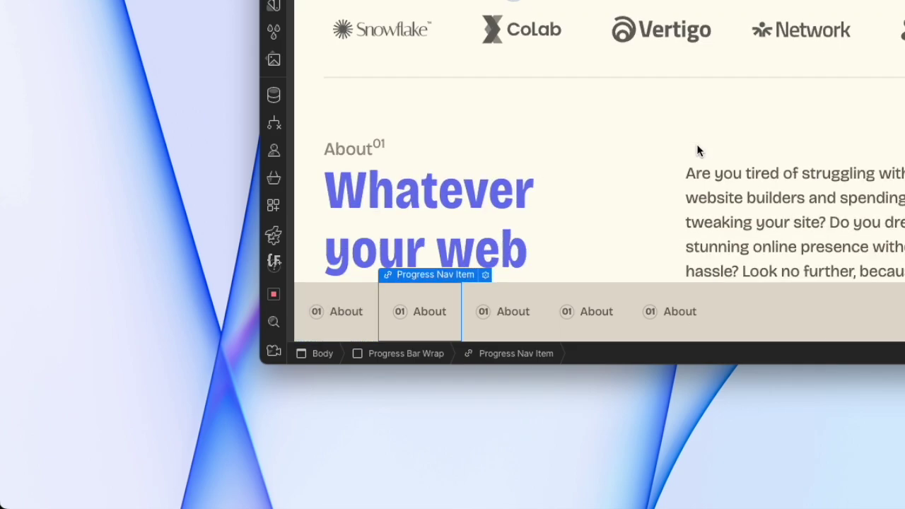
pyautogui.scroll(-3, 697, 151)
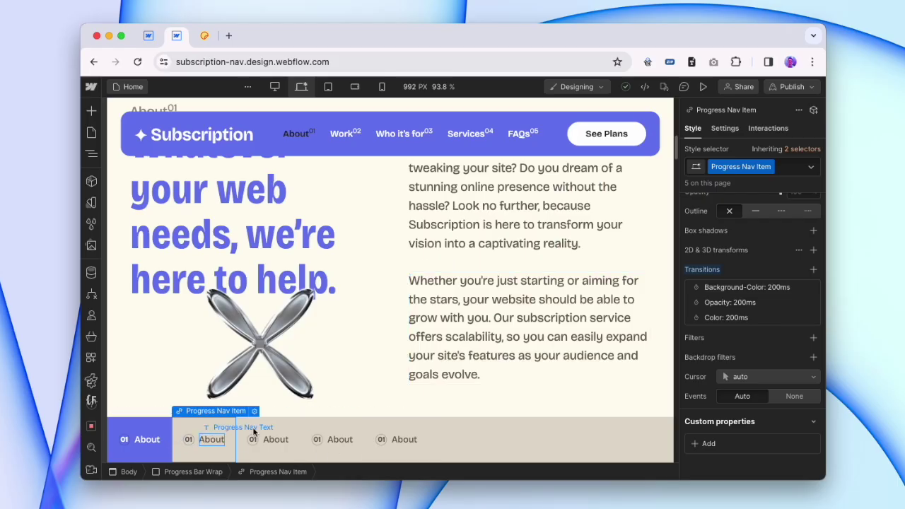
# - Set each Progress Nav Item's width to 20%
pyautogui.scroll(4, 500, 314)
pyautogui.scroll(8, 755, 296)
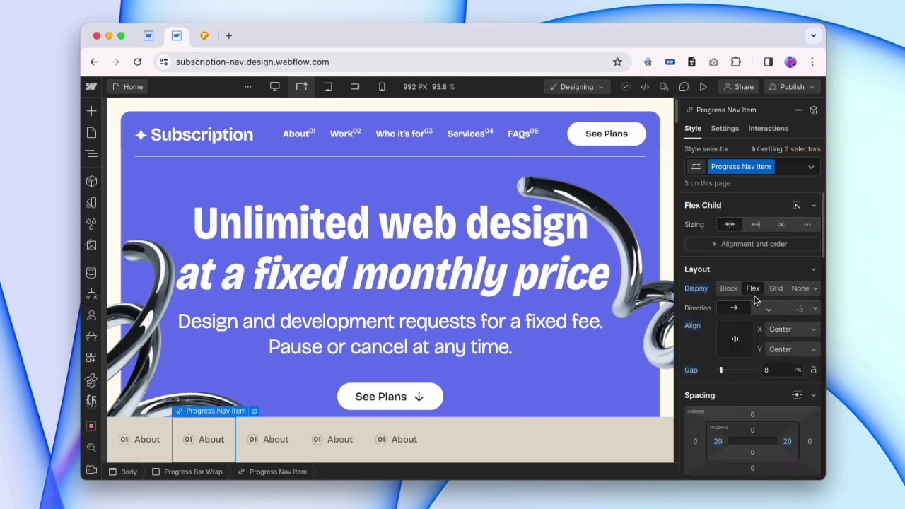
pyautogui.scroll(-5, 755, 297)
pyautogui.click(736, 378)
pyautogui.write('20')
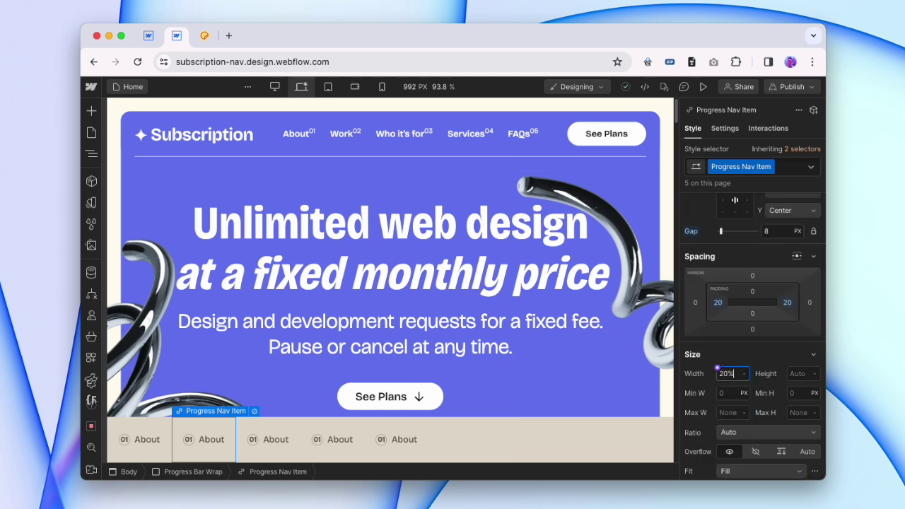
pyautogui.press('Return')
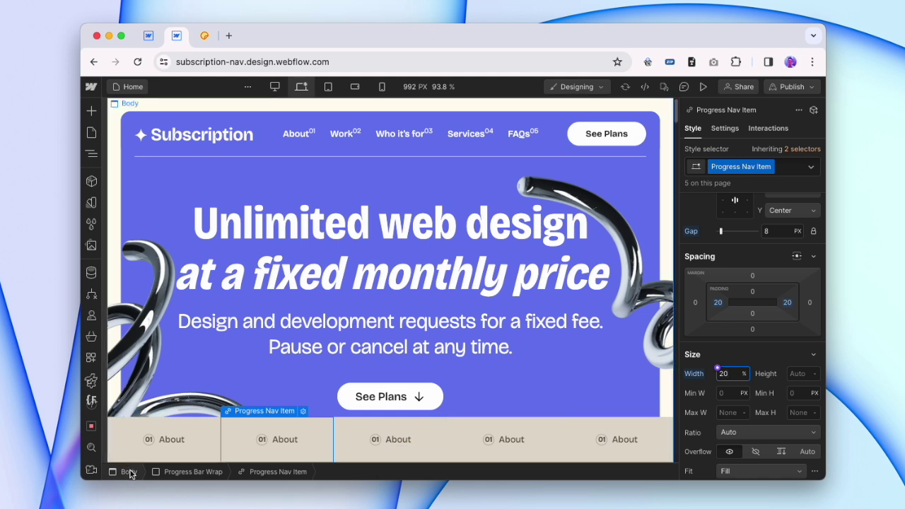
# - Reduce the Progress Bar Wrap height to 50 px
pyautogui.click(185, 471)
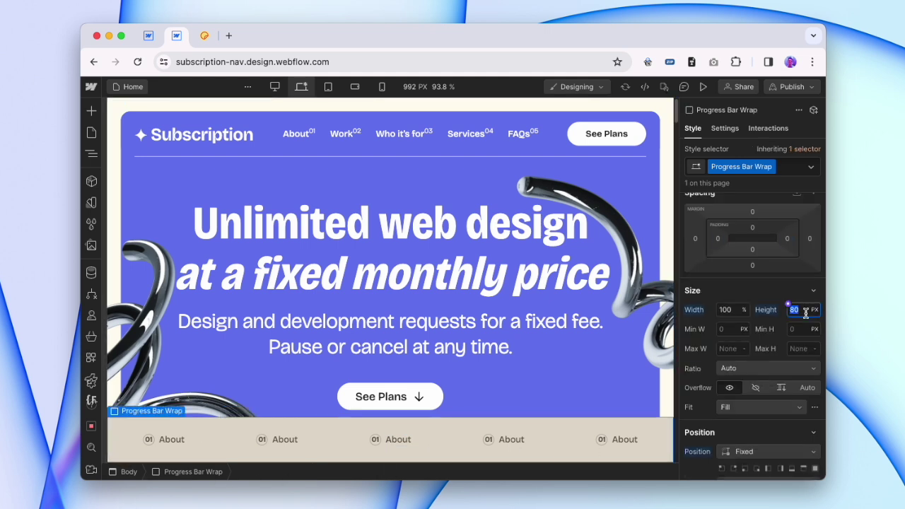
pyautogui.write('50')
pyautogui.press('Return')
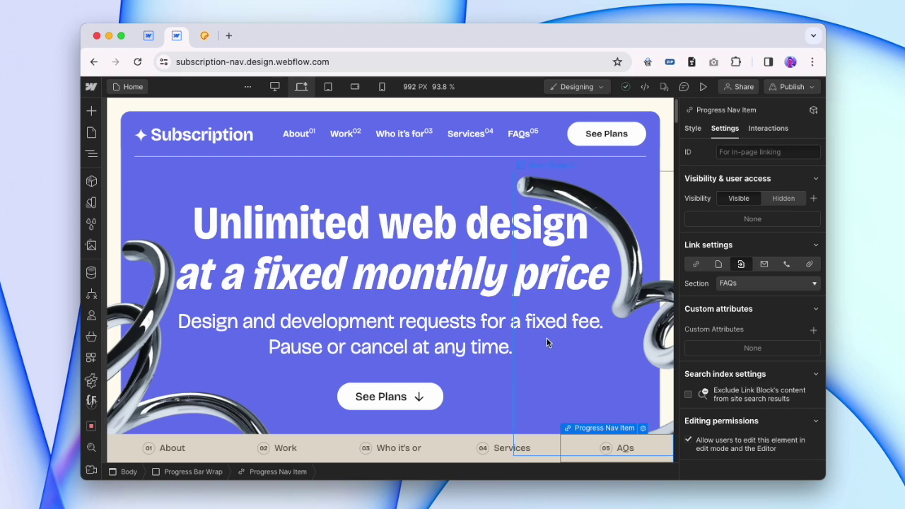
pyautogui.scroll(-2, 541, 342)
pyautogui.scroll(-15, 536, 344)
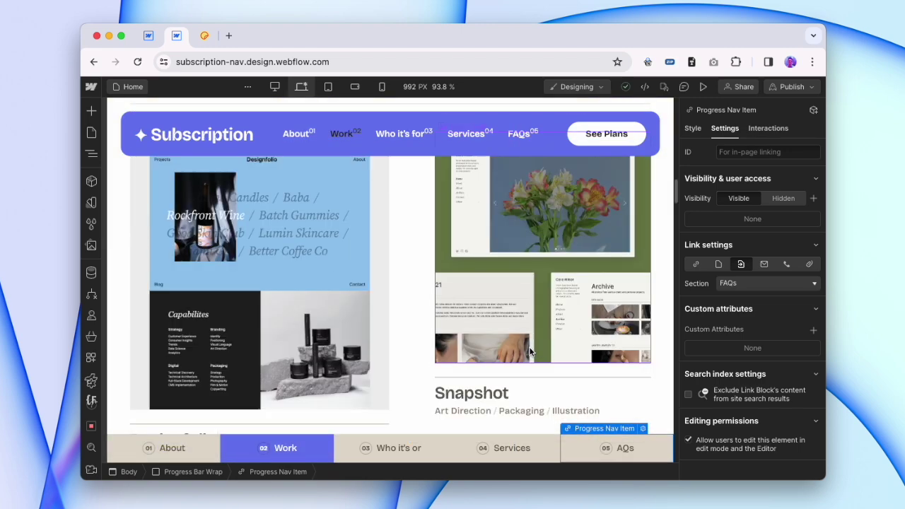
pyautogui.scroll(-15, 535, 350)
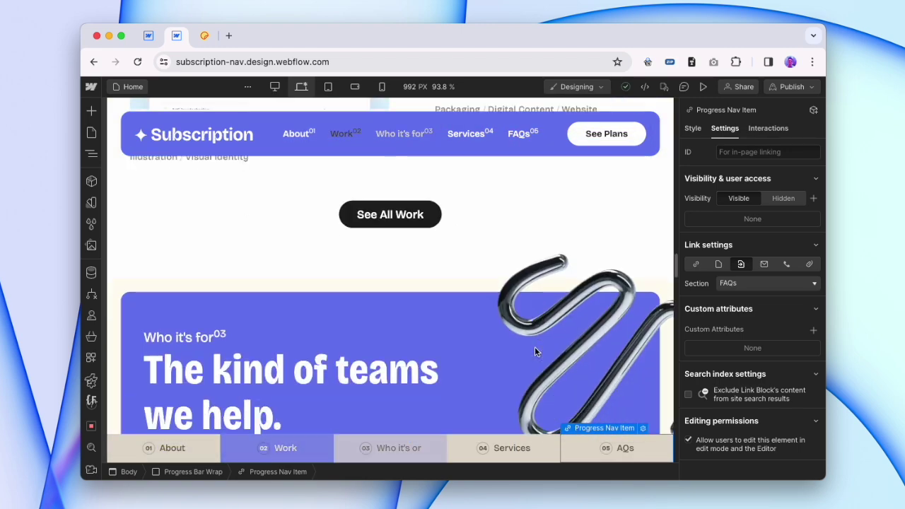
pyautogui.scroll(-15, 535, 351)
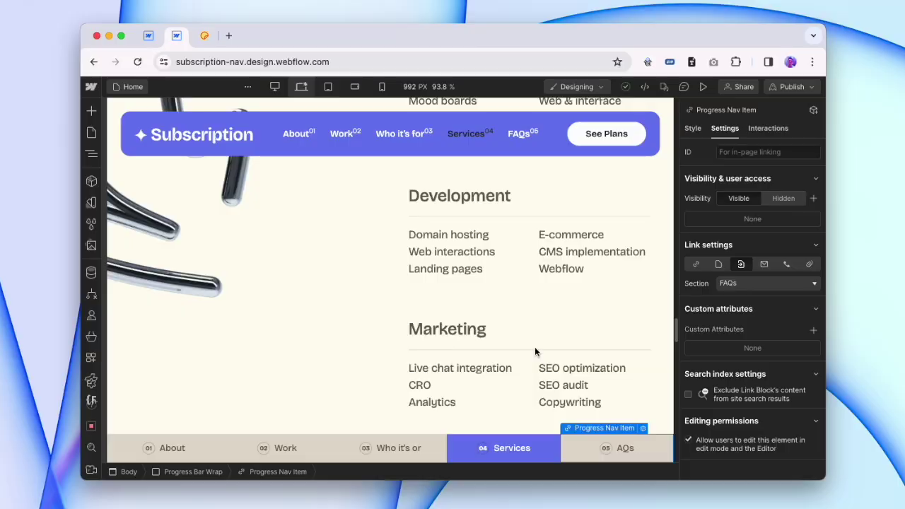
pyautogui.click(207, 474)
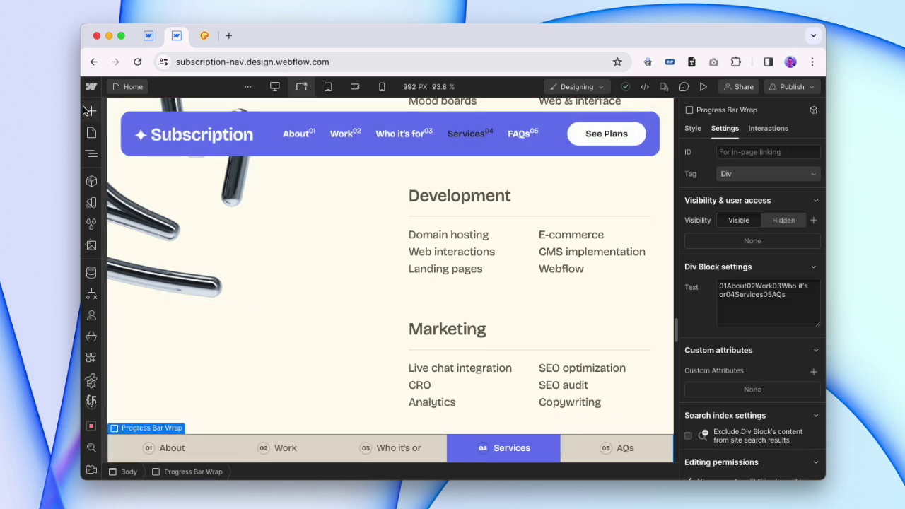
# - Add a div block inside Progress Bar Wrap, positioned absolute with 100% height
pyautogui.press('a')
pyautogui.click(127, 329)
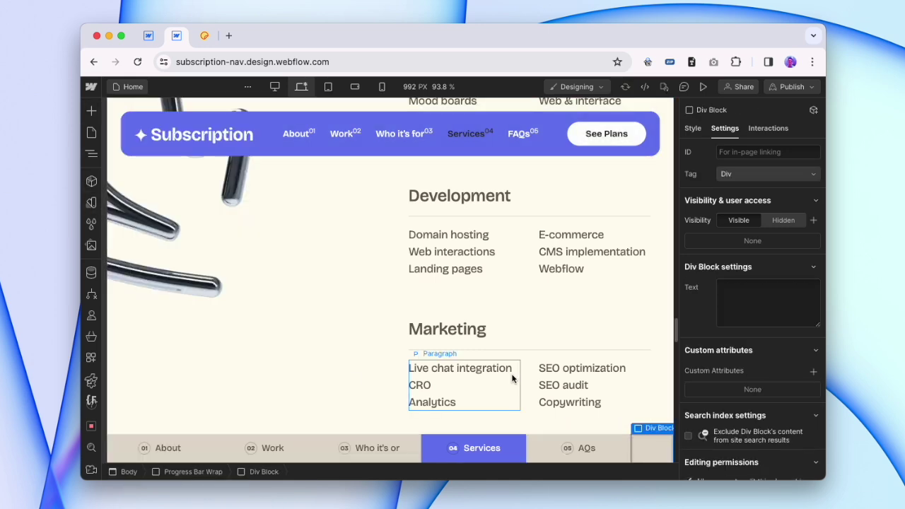
pyautogui.scroll(15, 460, 297)
pyautogui.scroll(5, 438, 246)
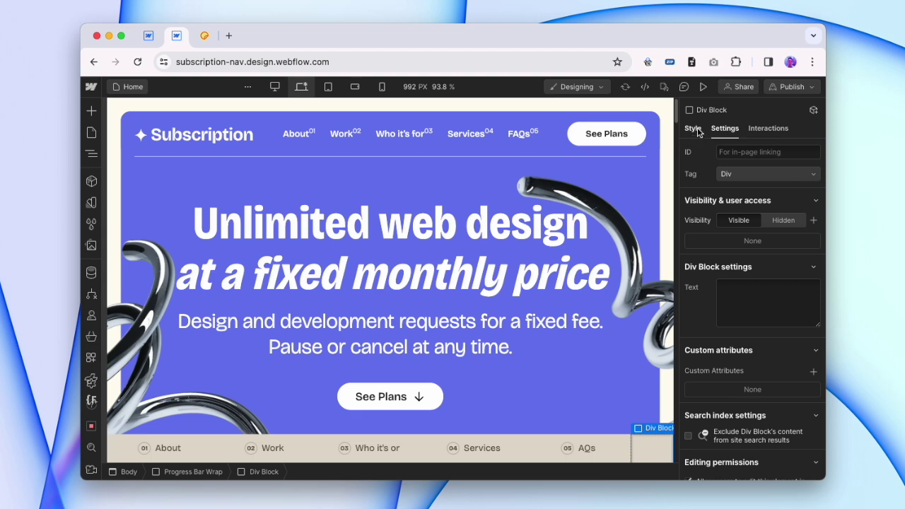
pyautogui.click(697, 130)
pyautogui.scroll(-6, 749, 367)
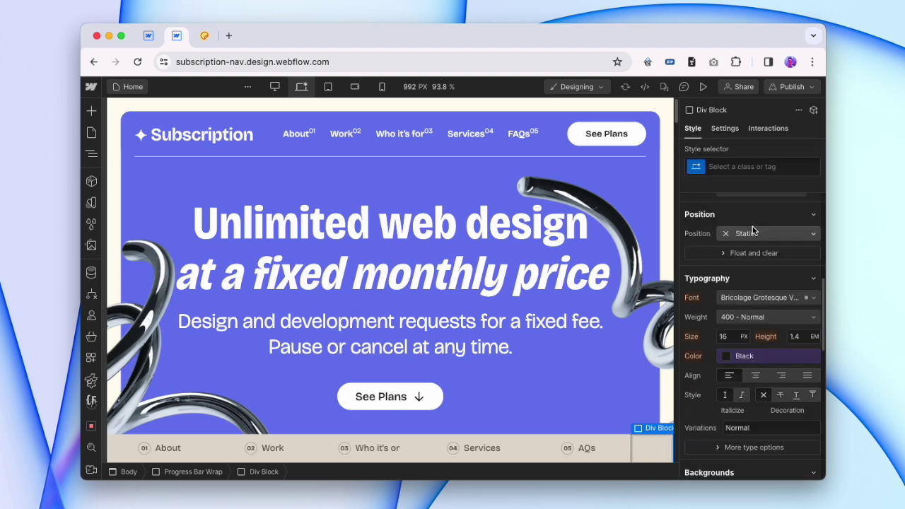
pyautogui.click(753, 230)
pyautogui.click(753, 259)
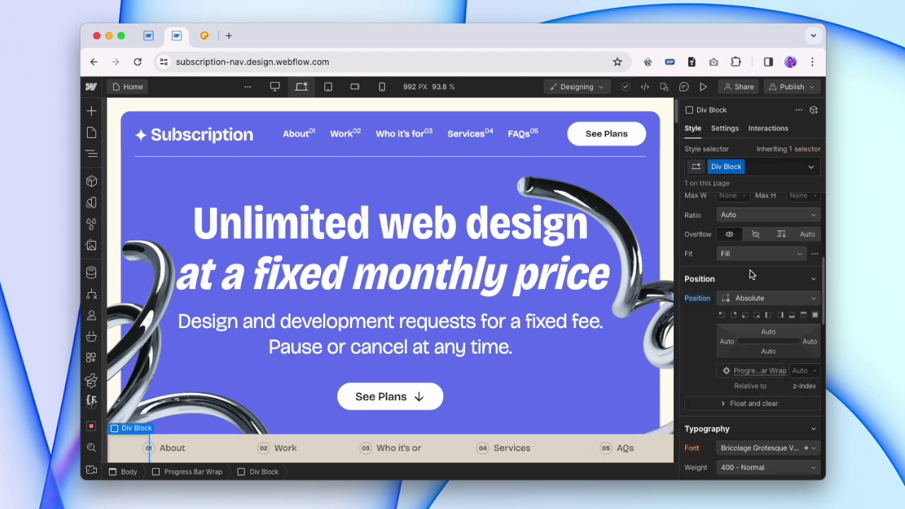
pyautogui.scroll(3, 752, 276)
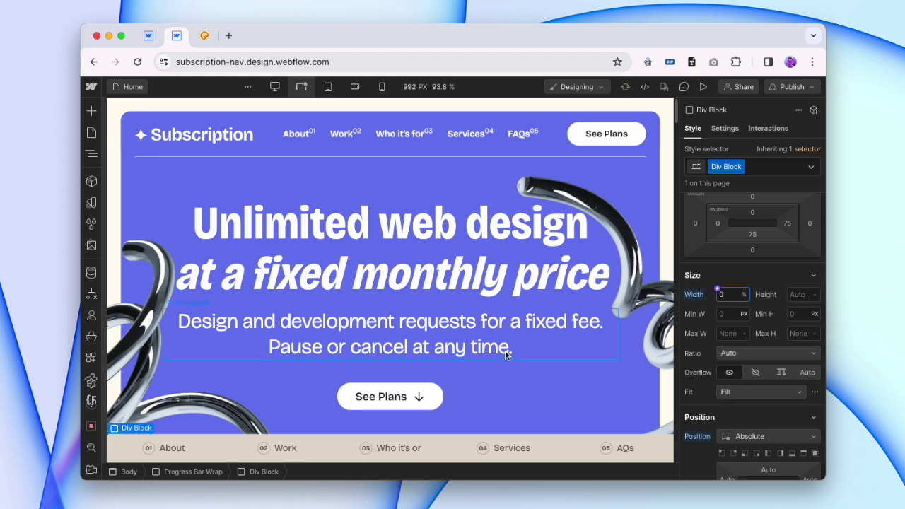
pyautogui.scroll(-1, 505, 350)
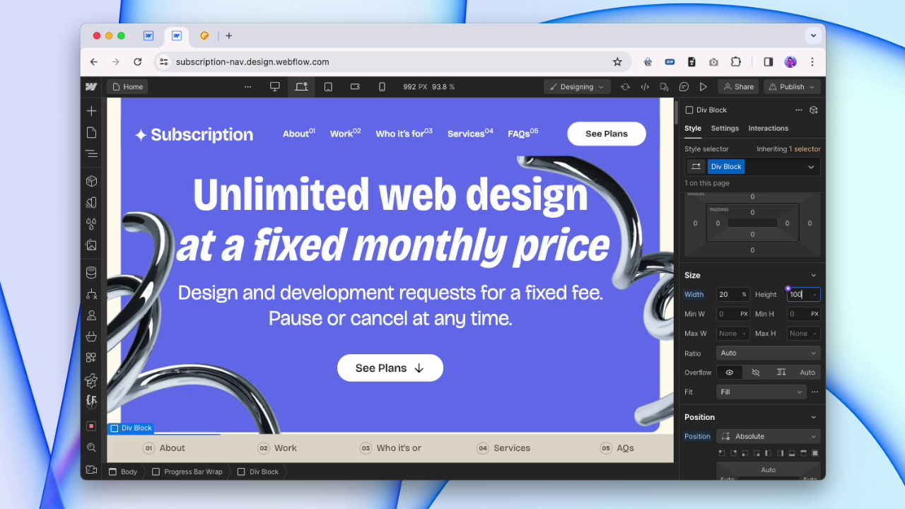
pyautogui.press('Return')
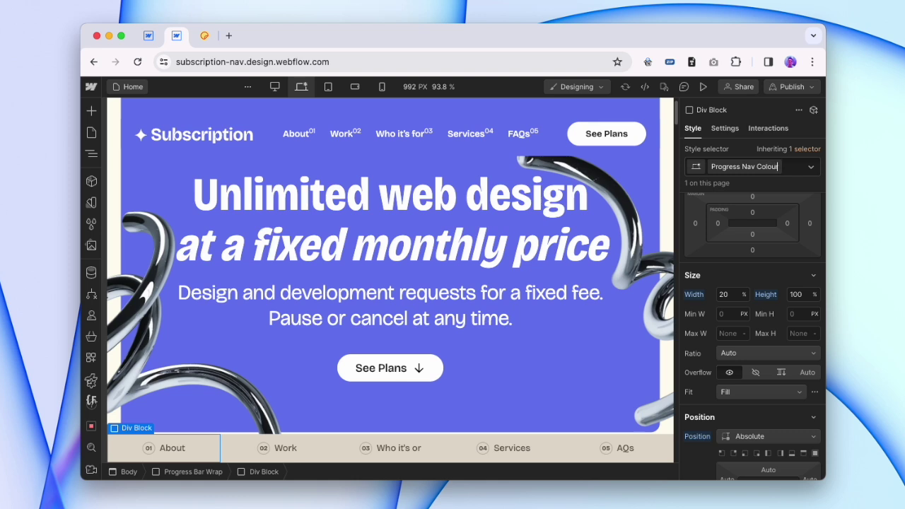
# - Give the div the class Progress Nav Color with a black background at 5% alpha
pyautogui.press('BackSpace')
pyautogui.press('Return')
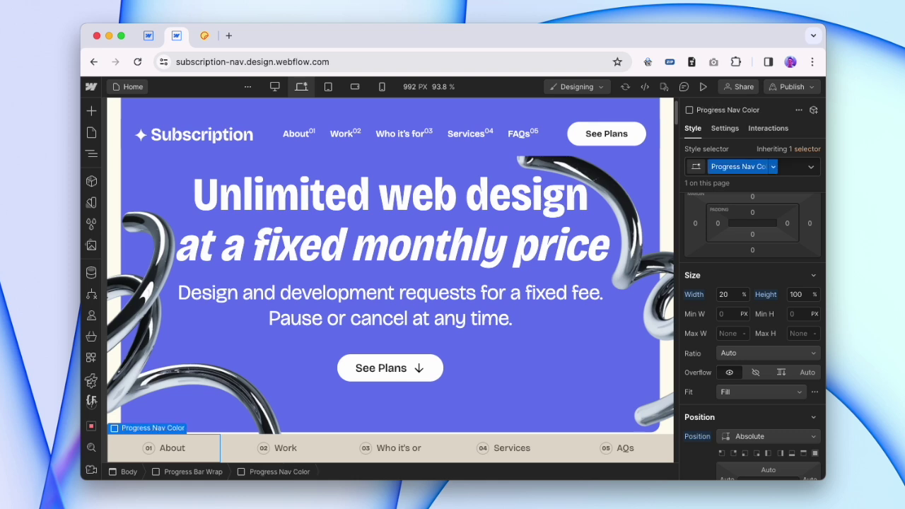
pyautogui.scroll(-10, 714, 265)
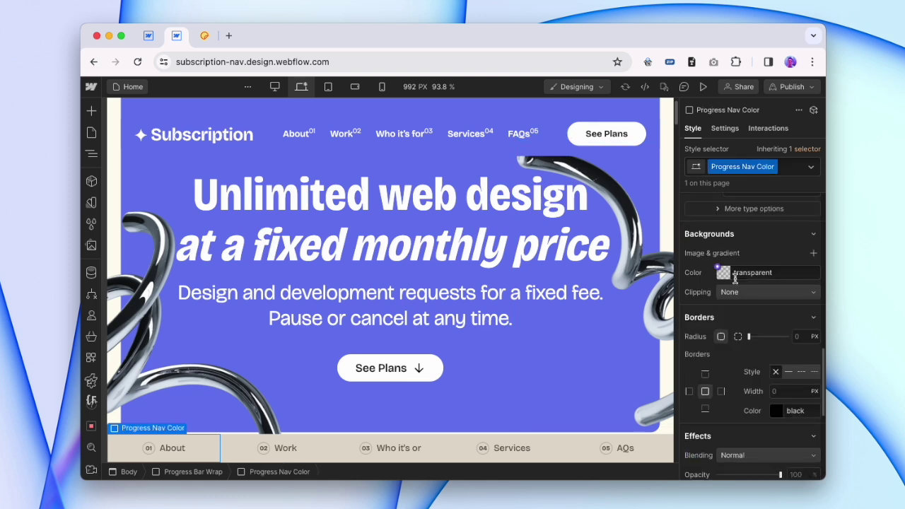
pyautogui.click(725, 274)
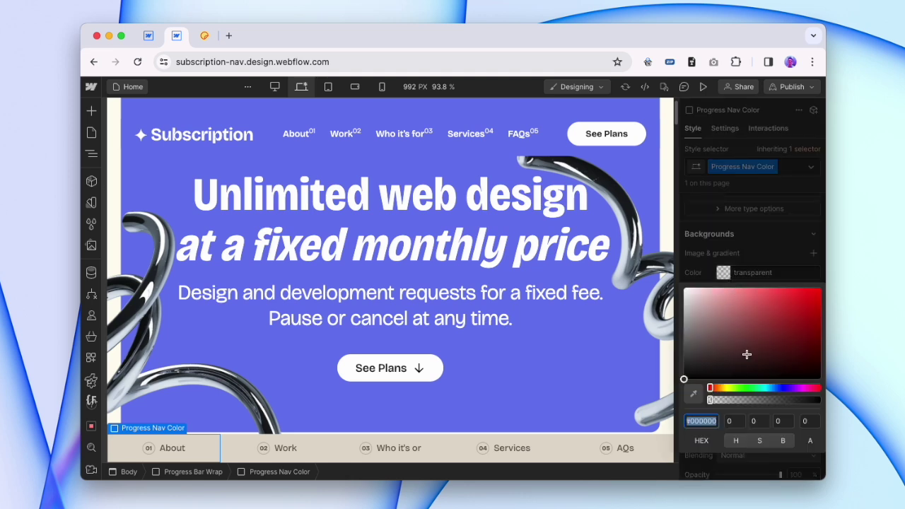
pyautogui.moveTo(790, 399); pyautogui.dragTo(818, 416)
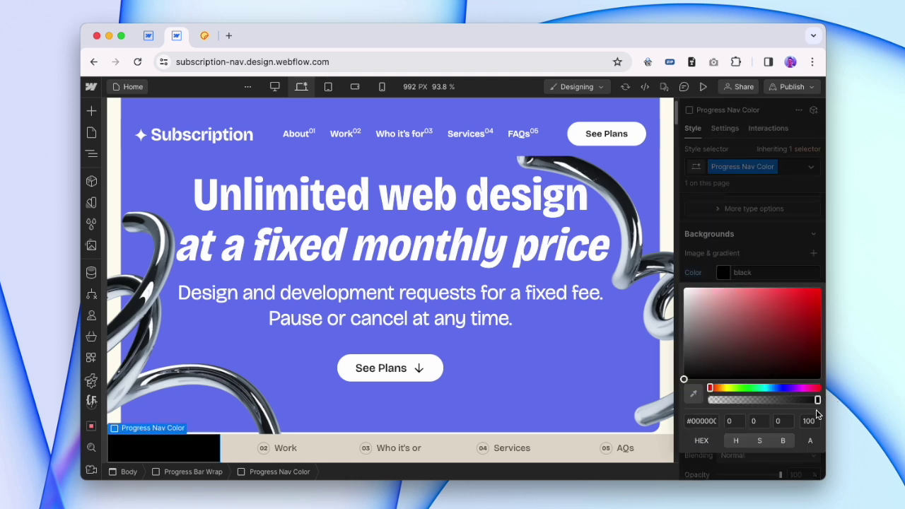
pyautogui.press('Return')
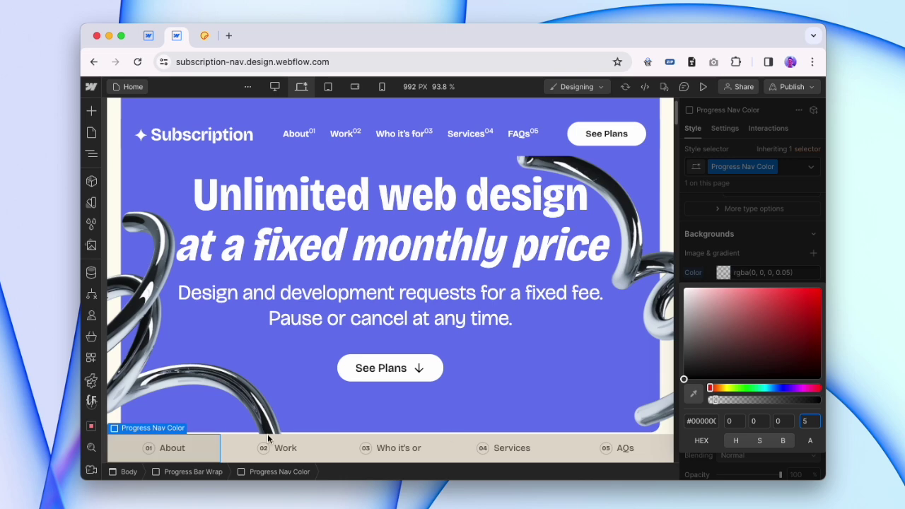
pyautogui.click(333, 449)
pyautogui.click(200, 438)
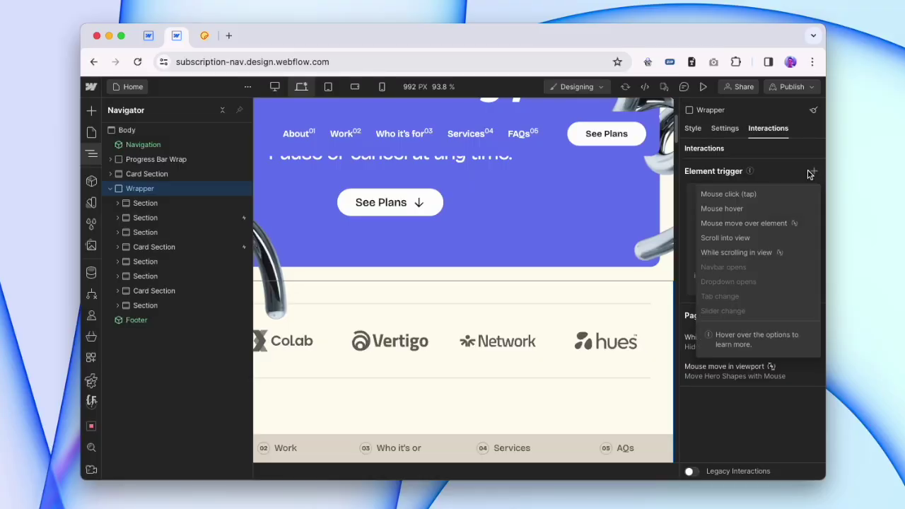
pyautogui.click(814, 172)
# - Create a while-page-is-scrolling trigger named Move The Bar targeting Progress Nav Color
pyautogui.click(815, 316)
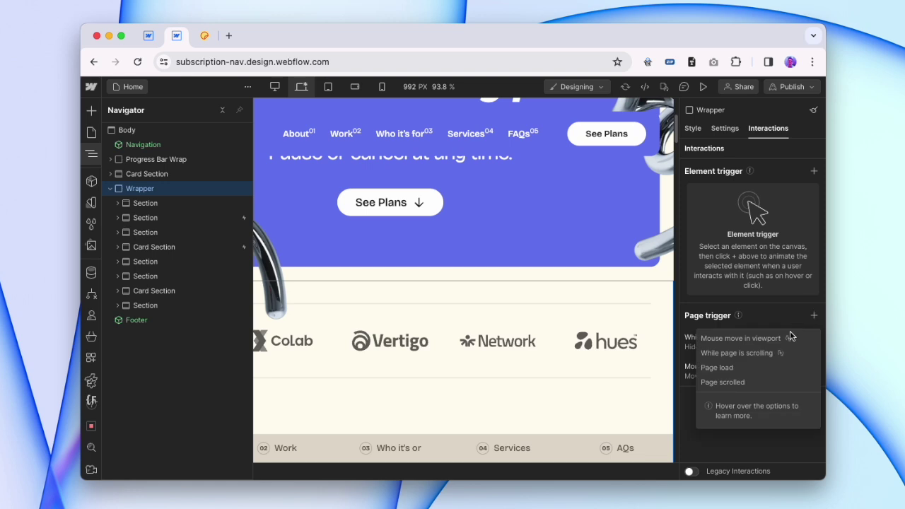
pyautogui.click(778, 354)
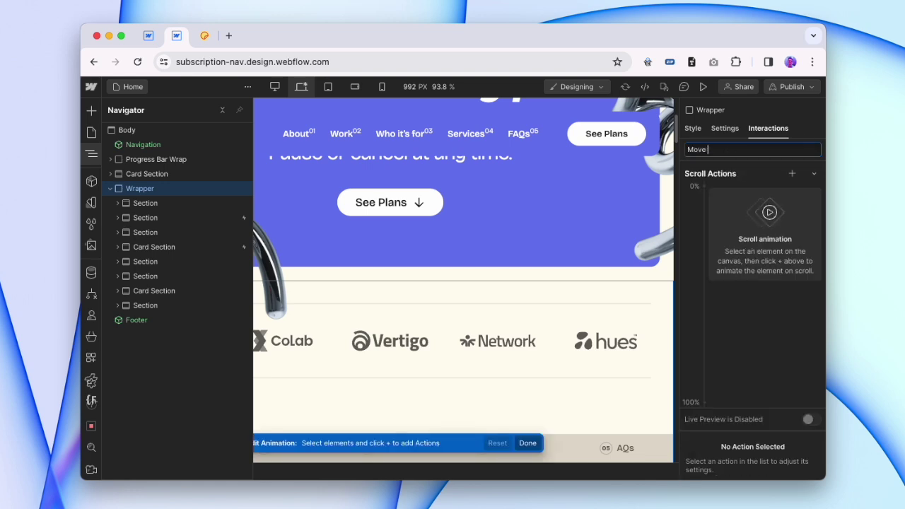
pyautogui.press('Return')
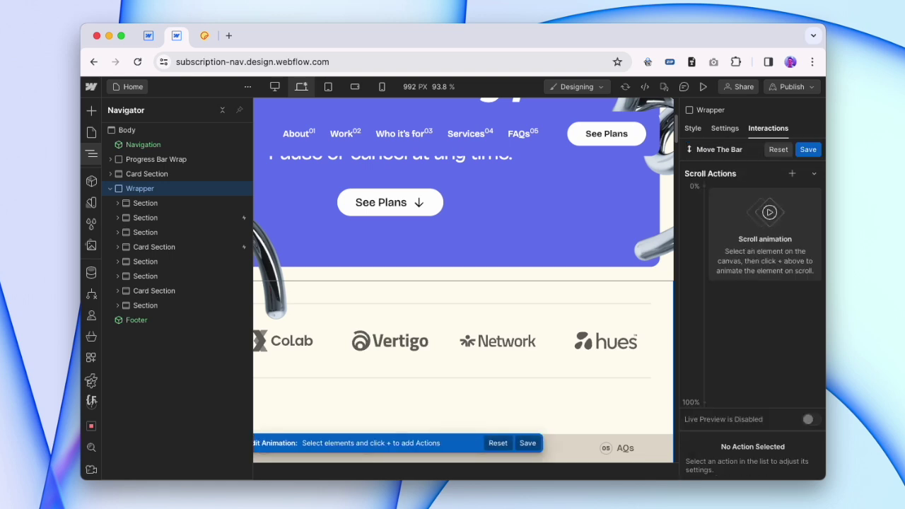
pyautogui.click(111, 160)
pyautogui.click(172, 277)
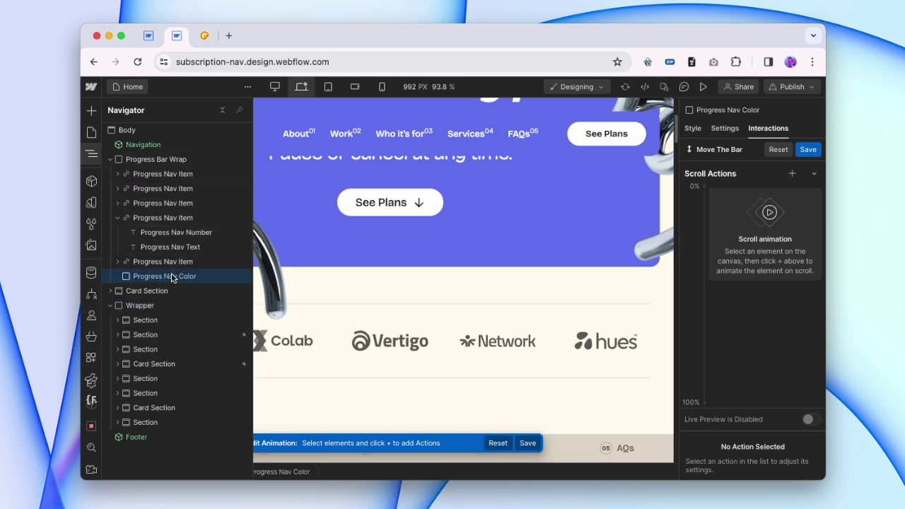
# - Add a Size action growing the width from 0% to 100%, checked in live preview
pyautogui.click(791, 174)
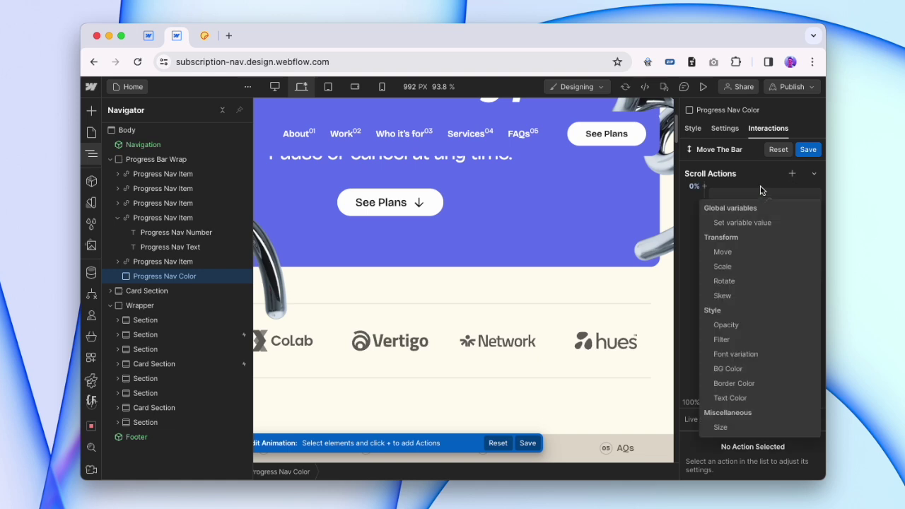
pyautogui.click(721, 428)
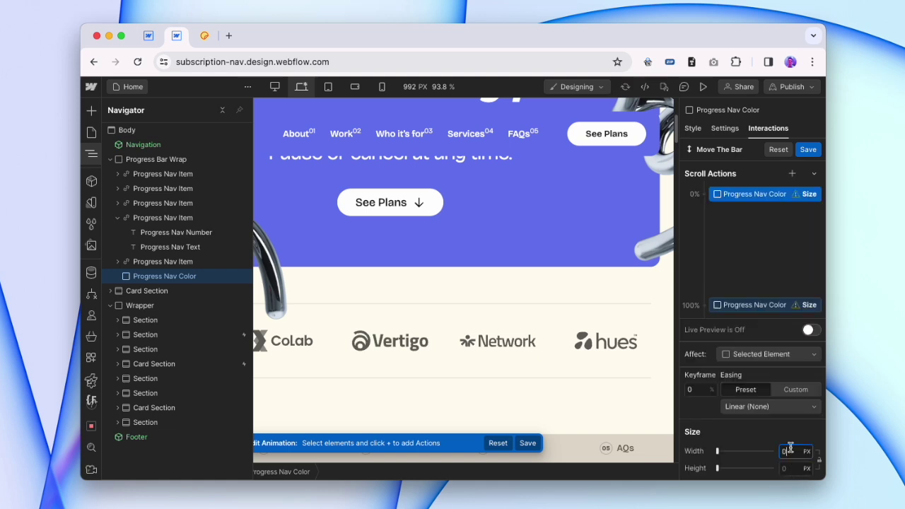
pyautogui.click(777, 308)
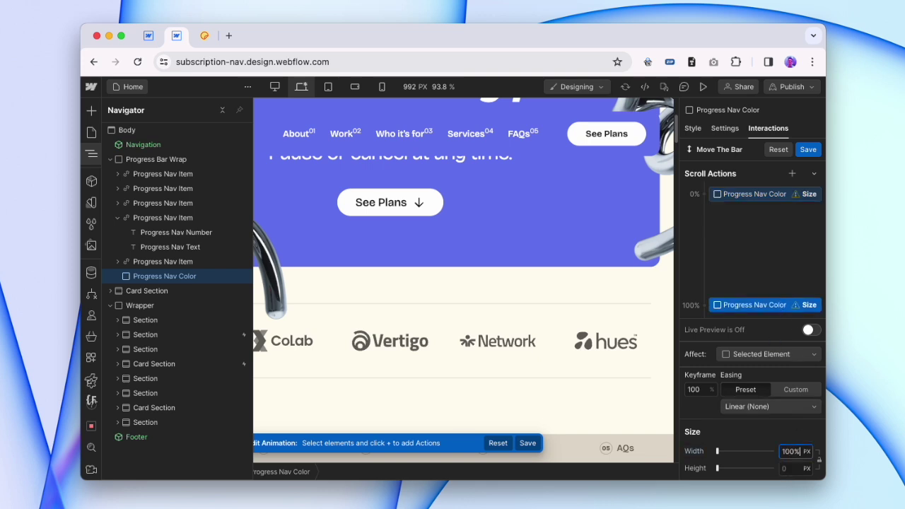
pyautogui.write('100%')
pyautogui.press('Return')
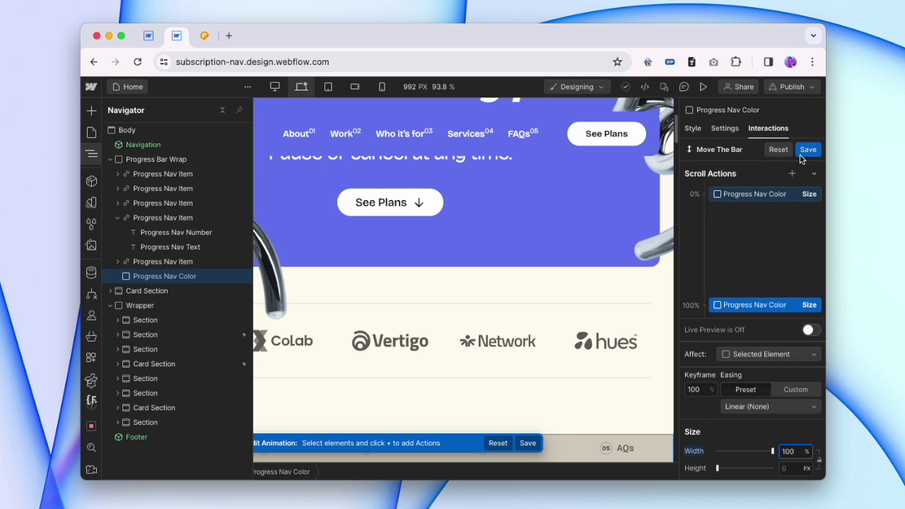
pyautogui.click(813, 329)
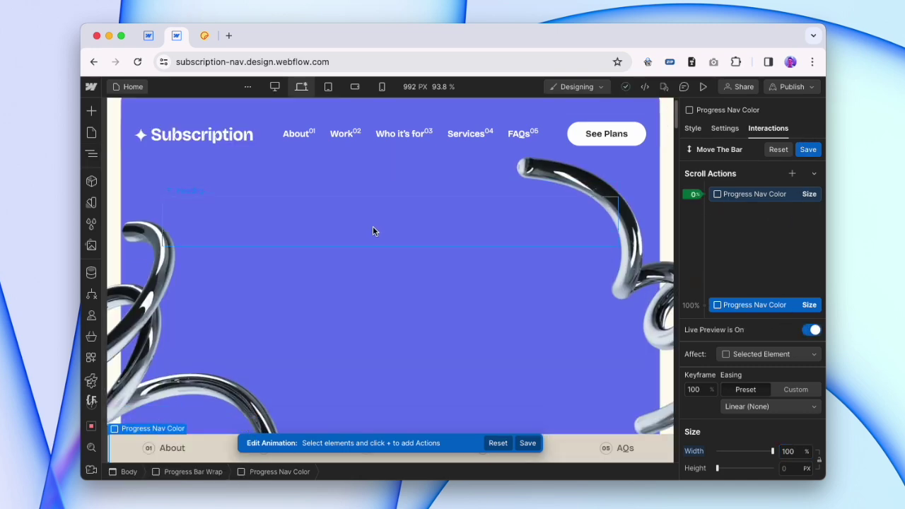
pyautogui.scroll(-10, 375, 228)
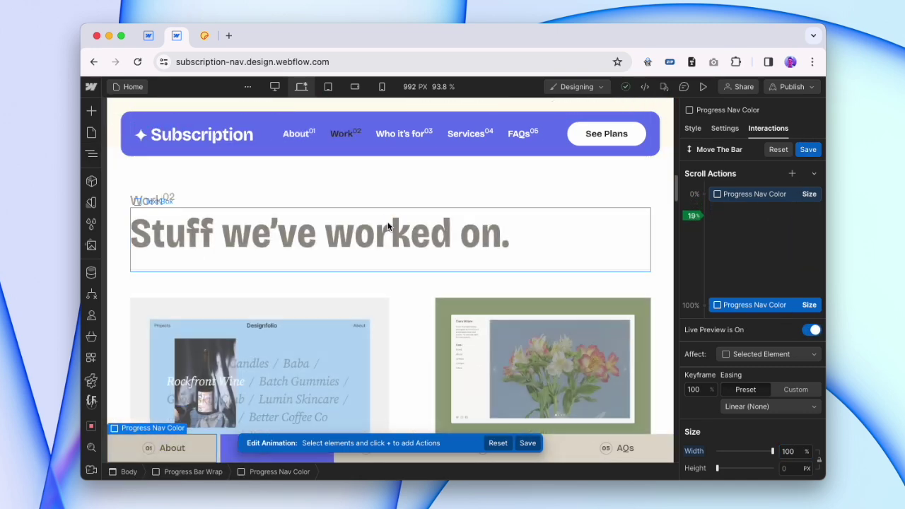
pyautogui.scroll(-15, 389, 226)
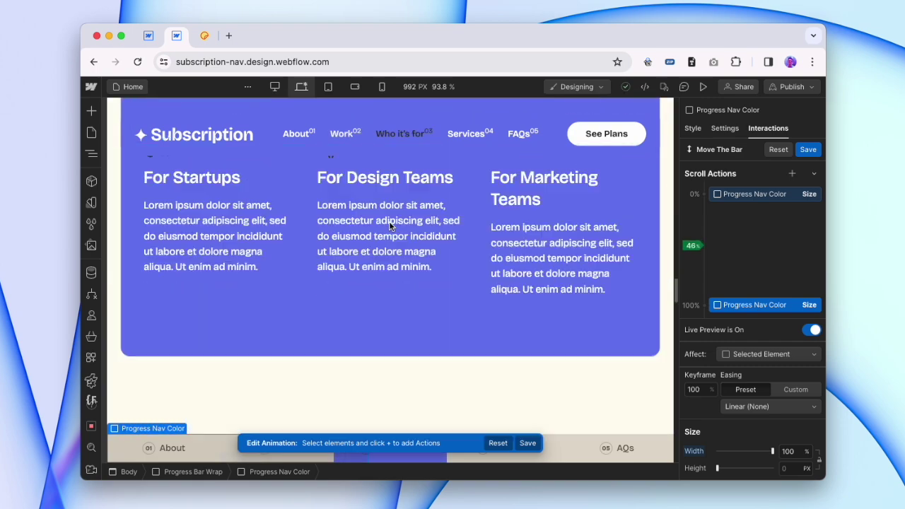
pyautogui.scroll(20, 390, 226)
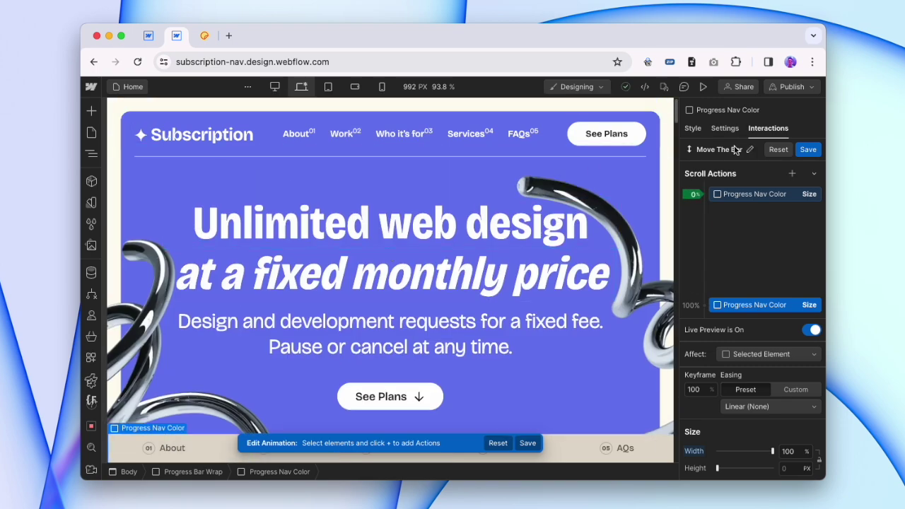
pyautogui.click(714, 194)
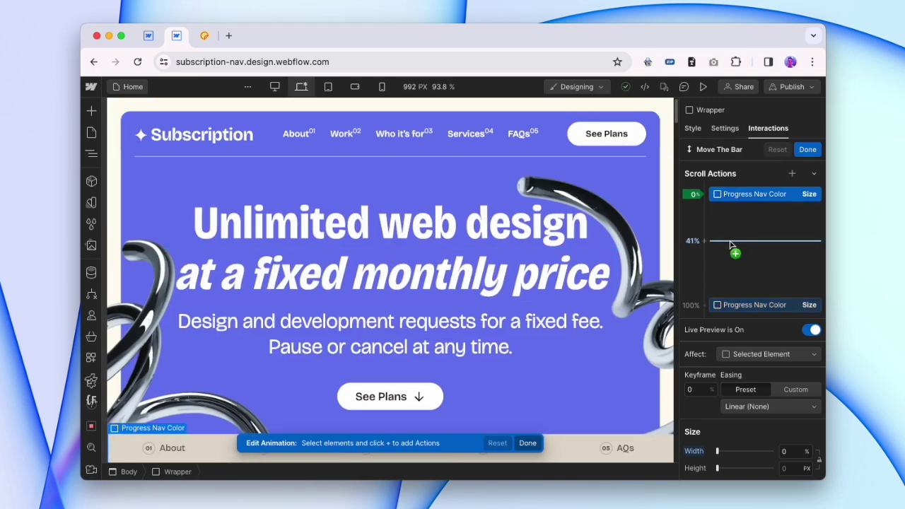
# - Finish the Move The Bar animation and switch the page into preview
pyautogui.click(807, 150)
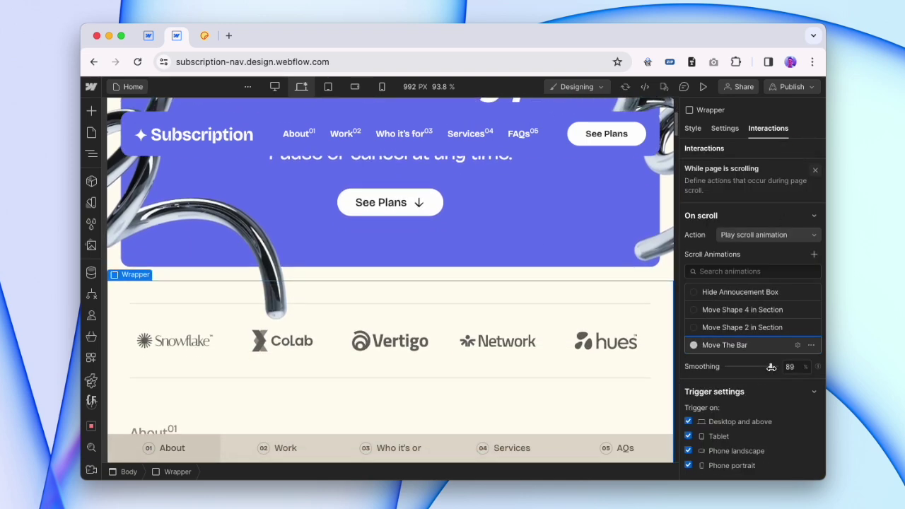
pyautogui.click(704, 87)
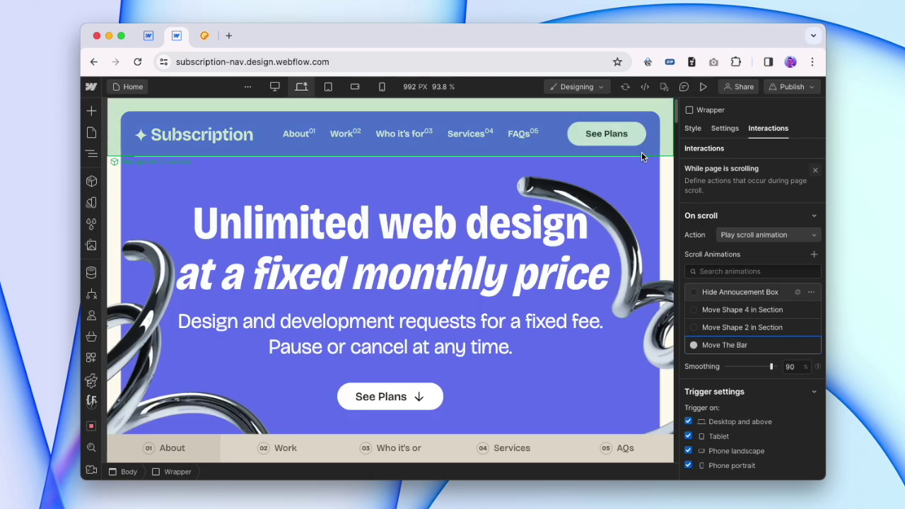
pyautogui.click(705, 86)
pyautogui.click(703, 86)
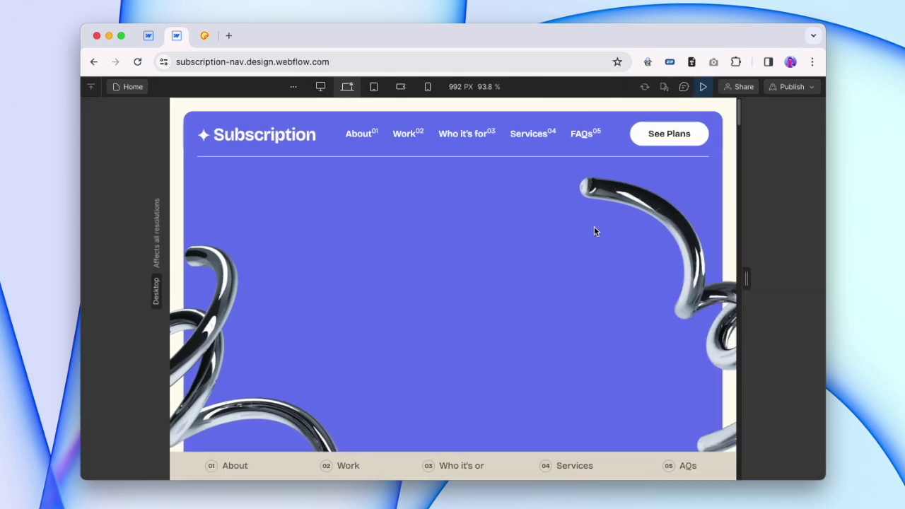
# - Scroll the preview and jump to Who it's for to test the bar, then exit
pyautogui.scroll(-20, 574, 289)
pyautogui.scroll(5, 574, 289)
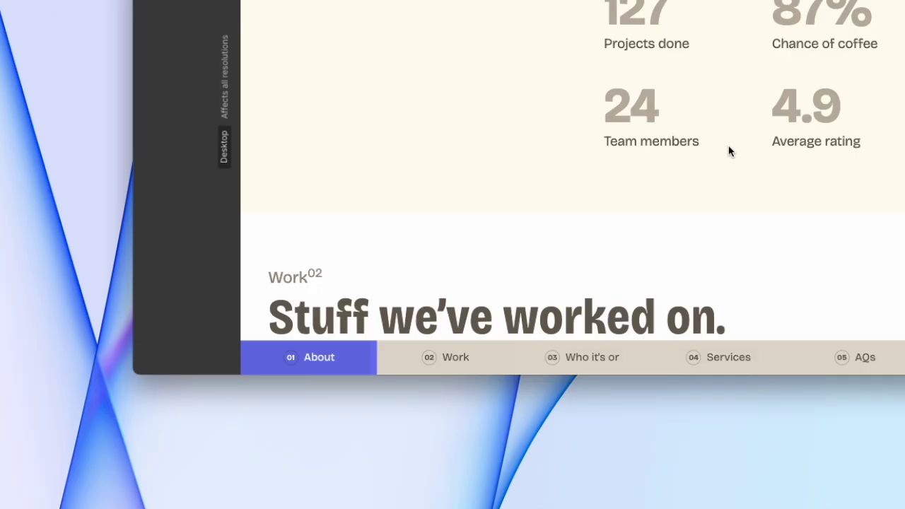
pyautogui.scroll(-12, 575, 290)
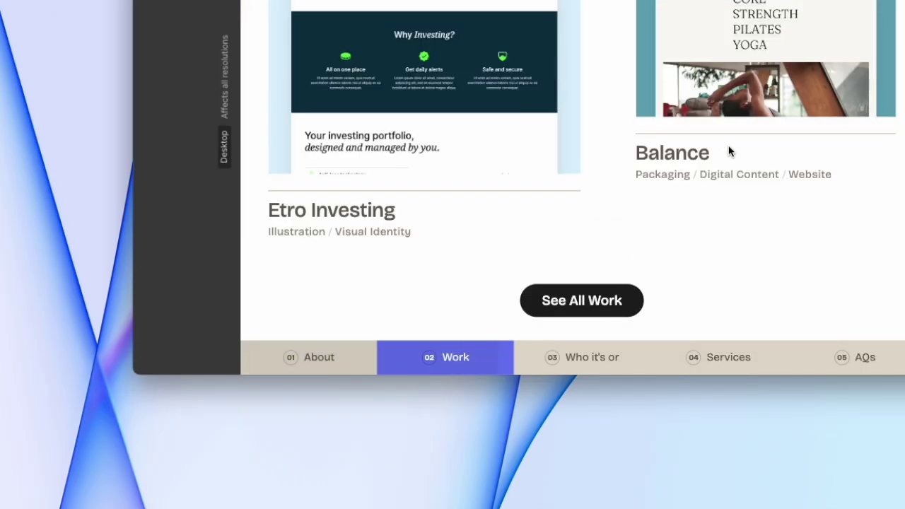
pyautogui.scroll(-8, 730, 151)
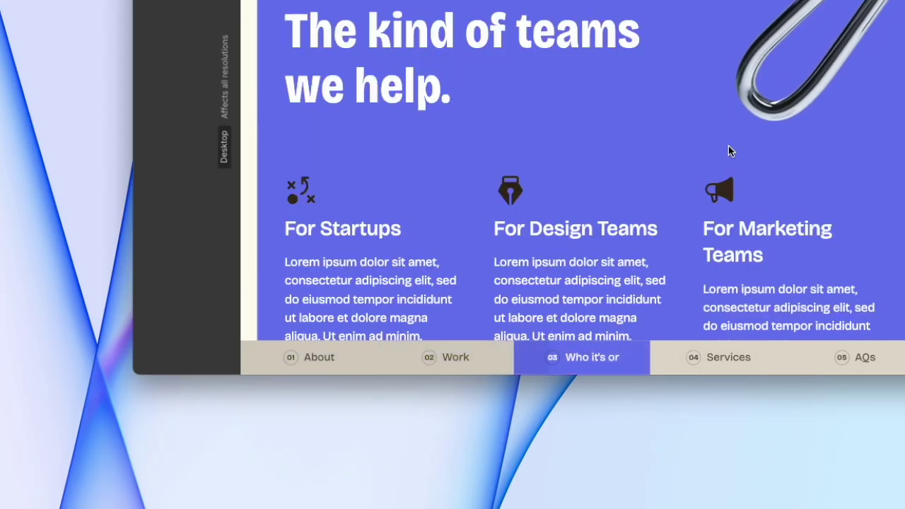
pyautogui.scroll(15, 730, 151)
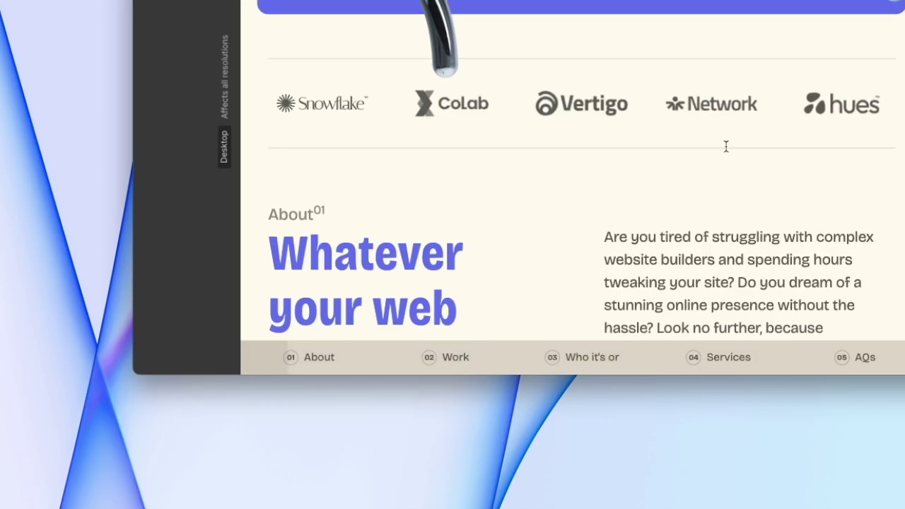
pyautogui.scroll(5, 724, 148)
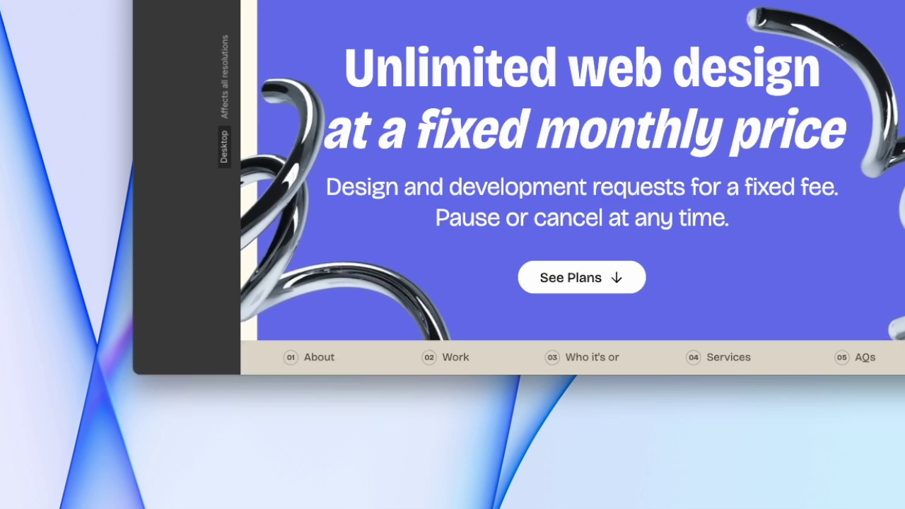
pyautogui.scroll(-12, 518, 245)
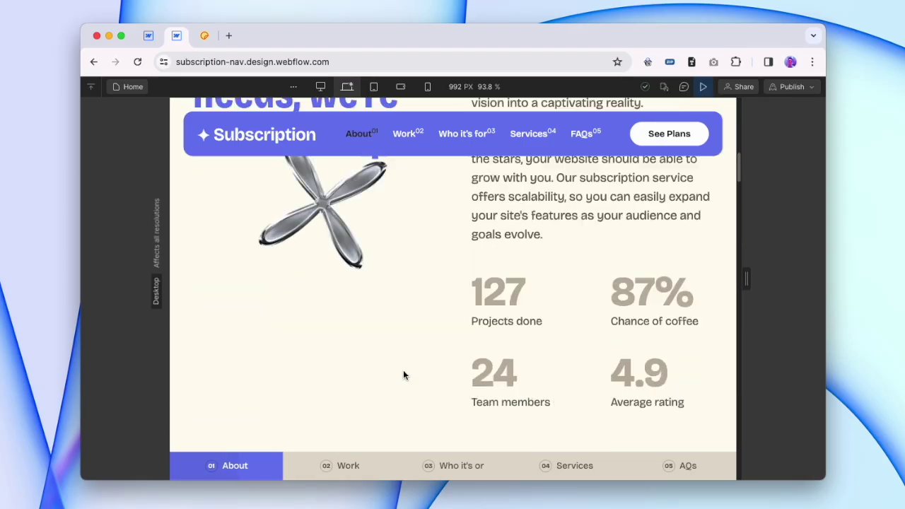
pyautogui.click(438, 473)
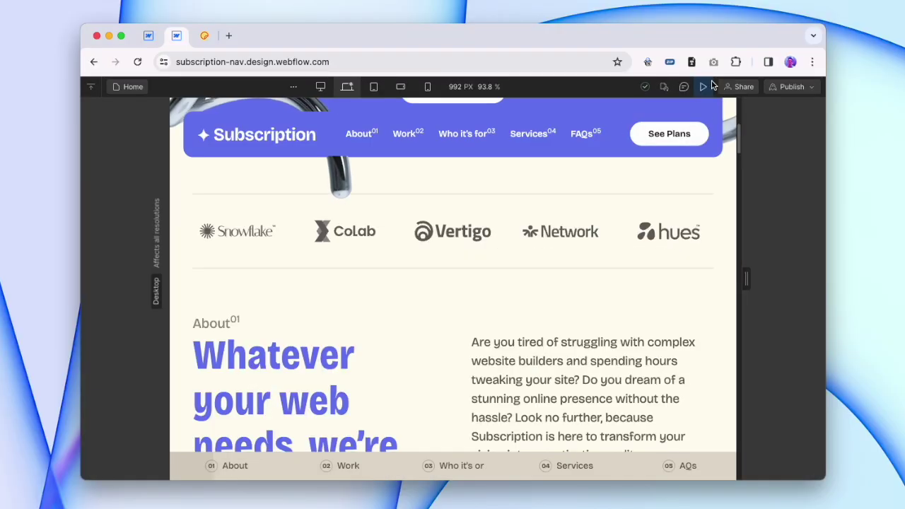
pyautogui.click(704, 86)
# - Make Progress Nav Item relatively positioned with z-index 2, then preview the page
pyautogui.click(815, 169)
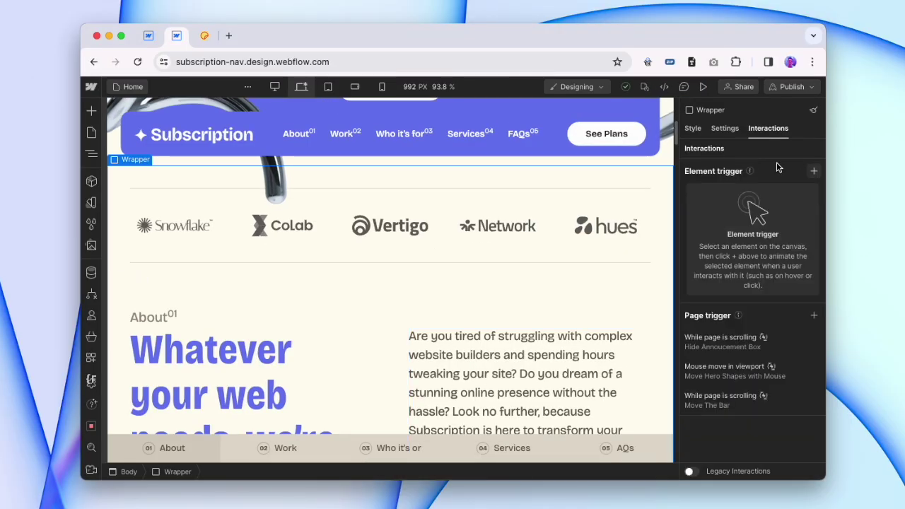
pyautogui.click(693, 128)
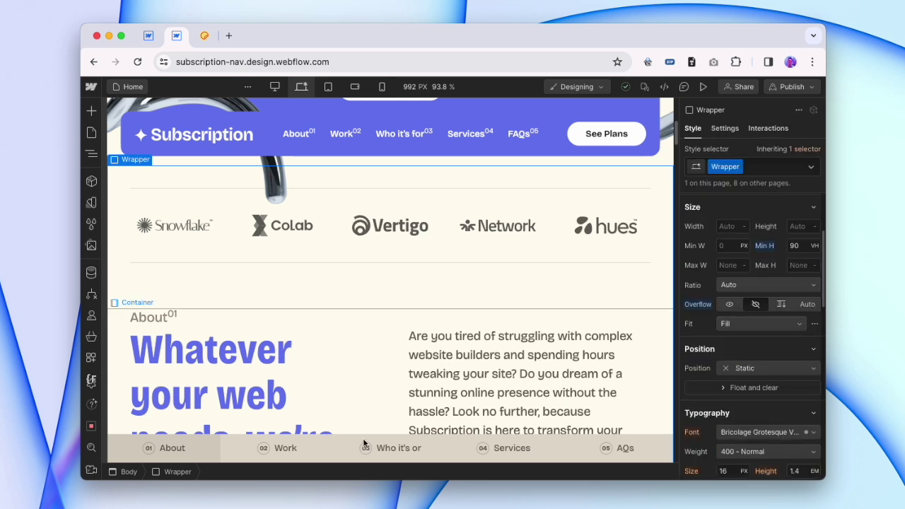
pyautogui.click(91, 153)
pyautogui.click(162, 277)
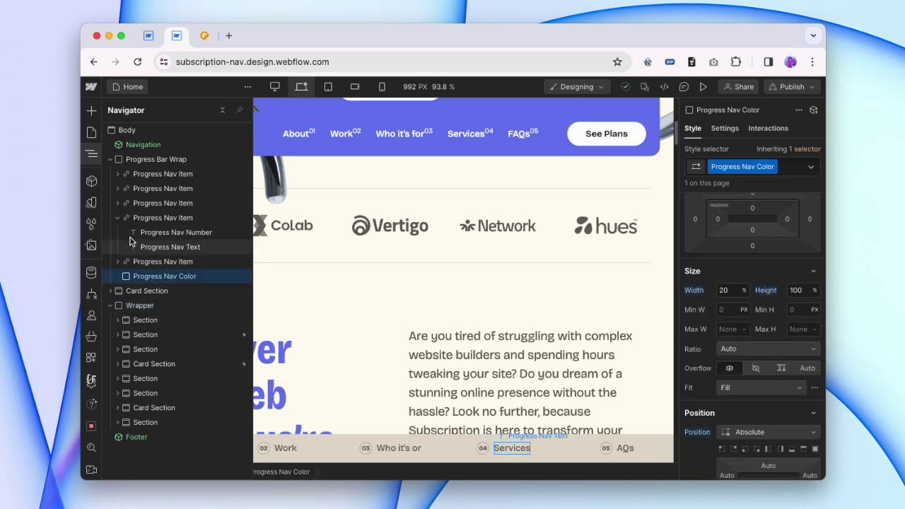
pyautogui.scroll(-2, 789, 367)
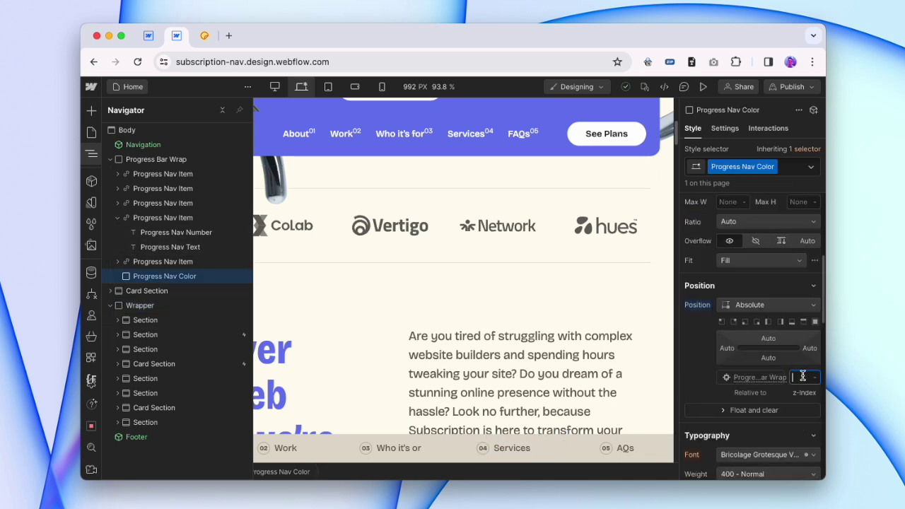
pyautogui.click(163, 262)
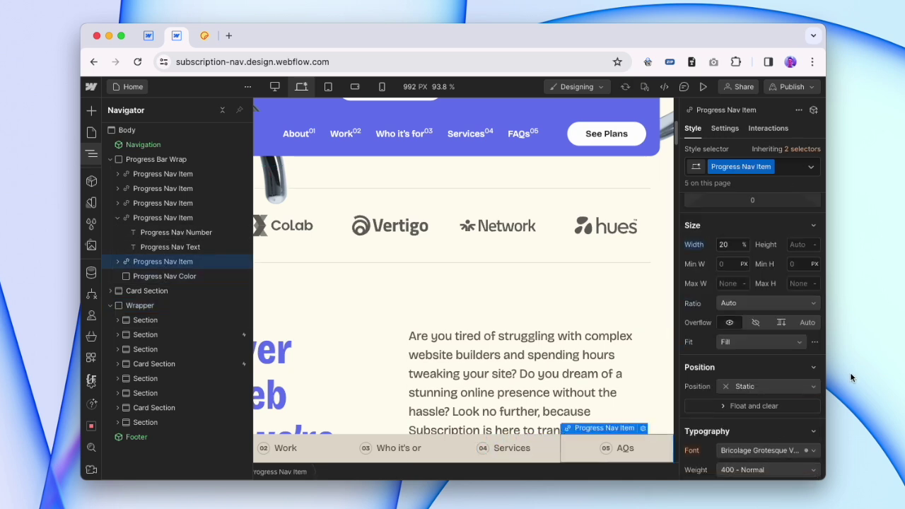
pyautogui.scroll(-3, 738, 356)
pyautogui.click(767, 283)
pyautogui.click(764, 301)
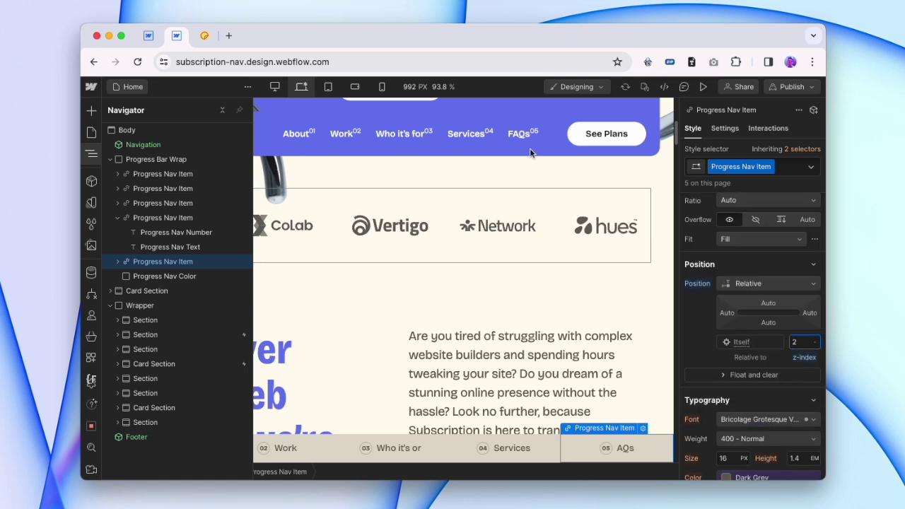
pyautogui.press('super+shift+p')
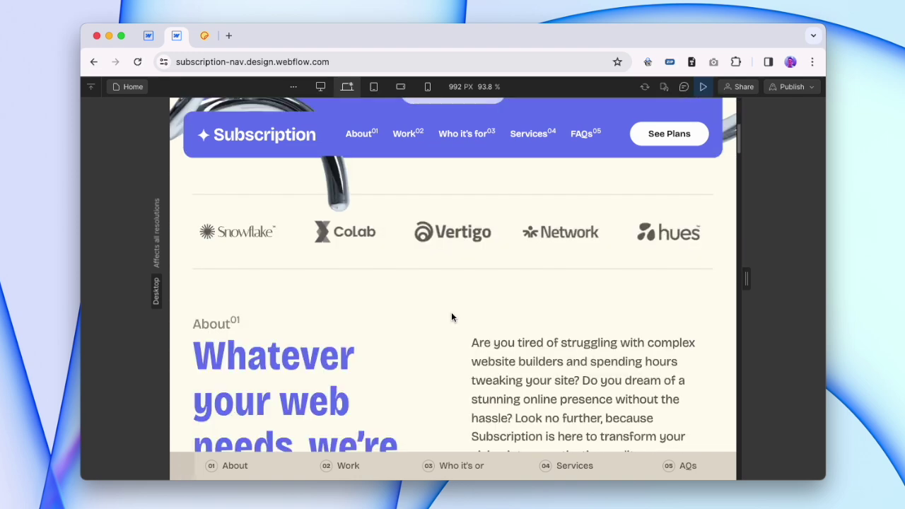
# - Scroll the preview to check the Work and Services highlights, exit, and compare the stickers-nav reference
pyautogui.scroll(-15, 452, 318)
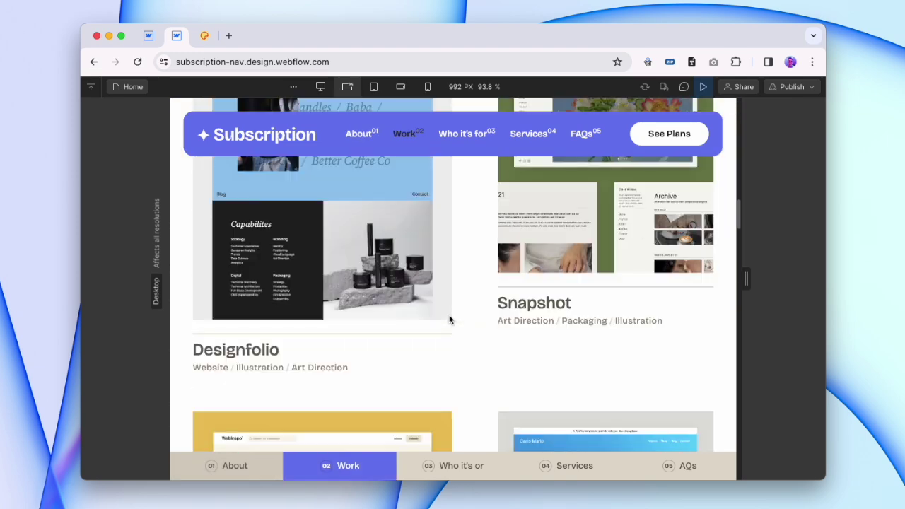
pyautogui.scroll(-15, 449, 320)
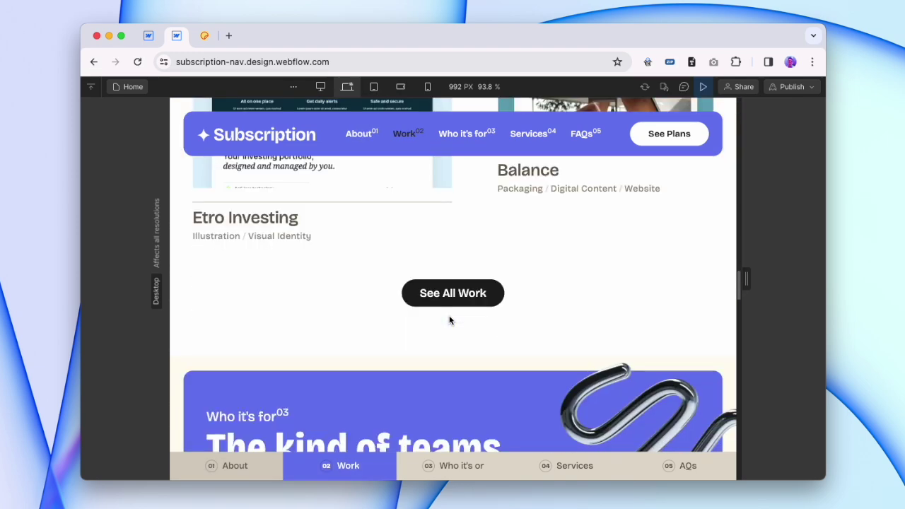
pyautogui.scroll(-15, 449, 320)
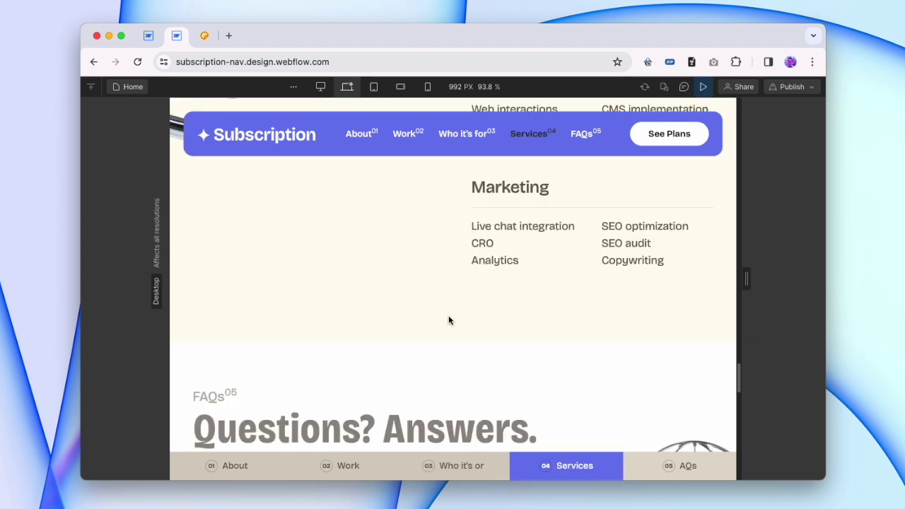
pyautogui.scroll(20, 448, 319)
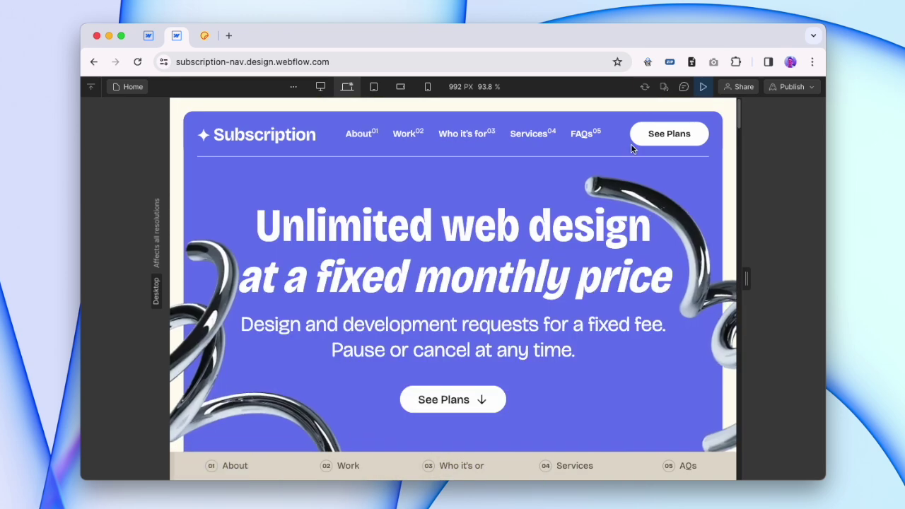
pyautogui.press('Escape')
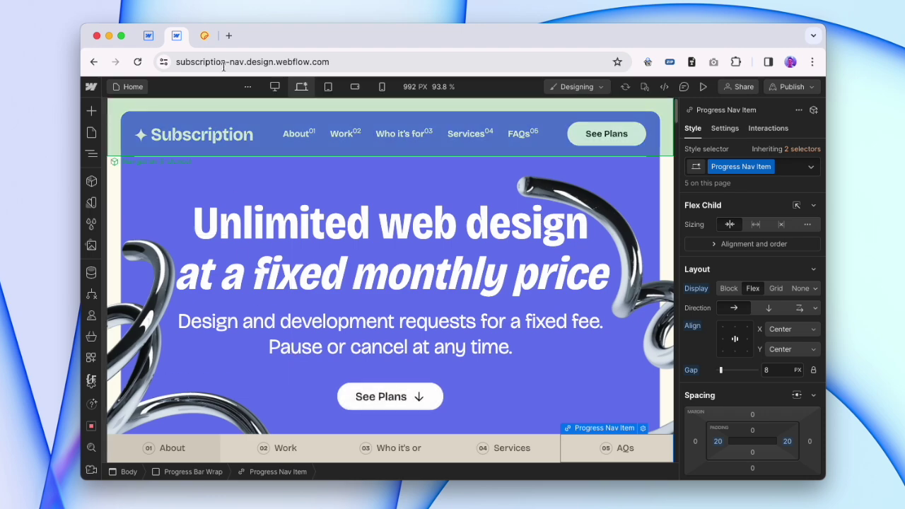
pyautogui.hotkey('ctrl', 'Tab')
pyautogui.scroll(-5, 386, 336)
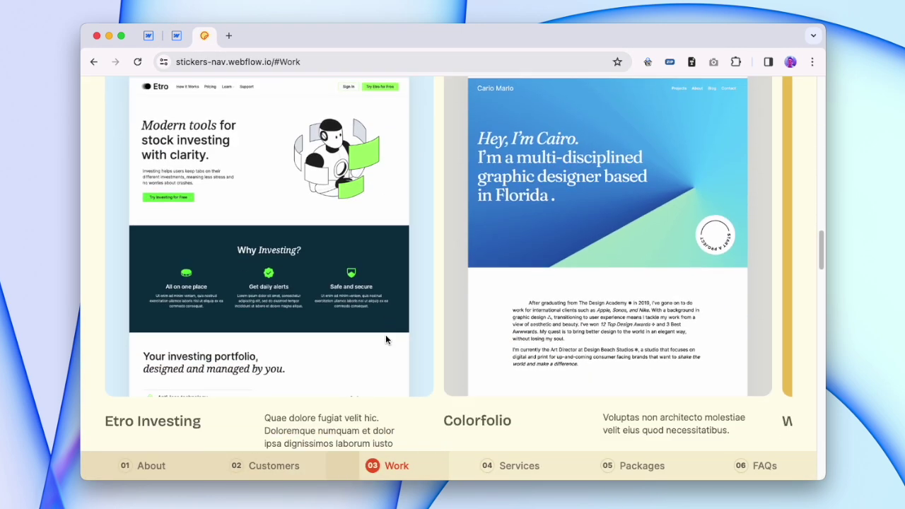
pyautogui.scroll(4, 386, 335)
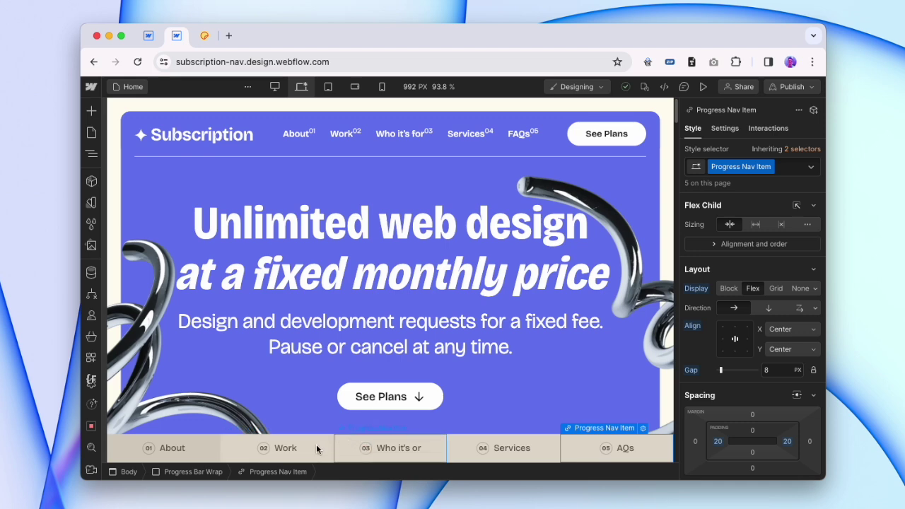
# - Set the current About nav item's text colour to Blue
pyautogui.scroll(-8, 413, 382)
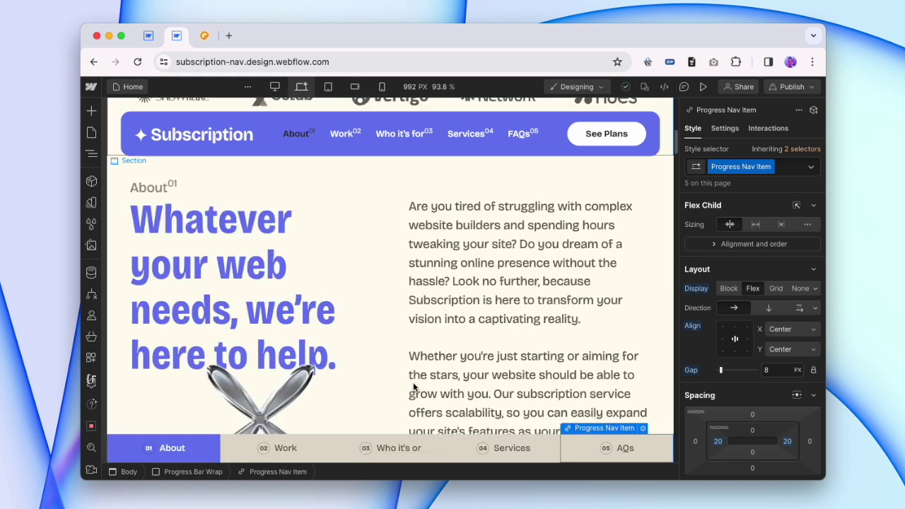
pyautogui.click(197, 446)
pyautogui.scroll(-10, 714, 297)
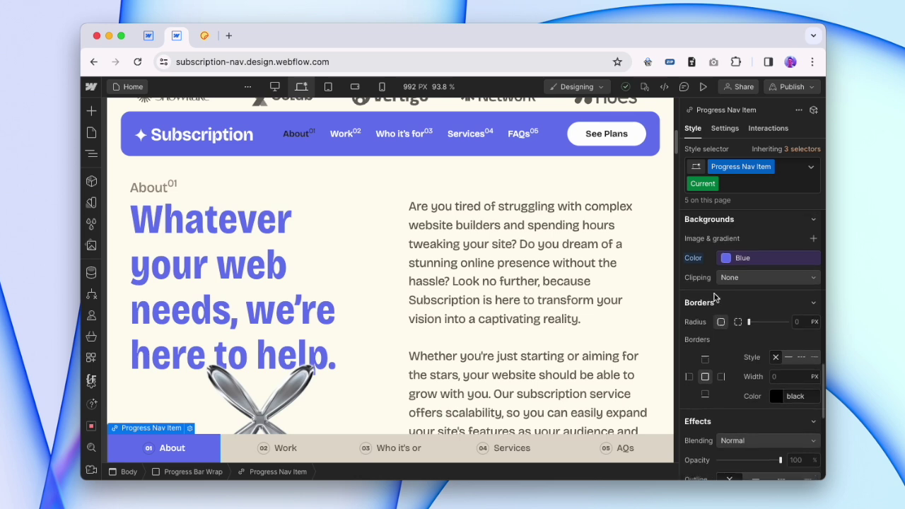
pyautogui.scroll(5, 715, 294)
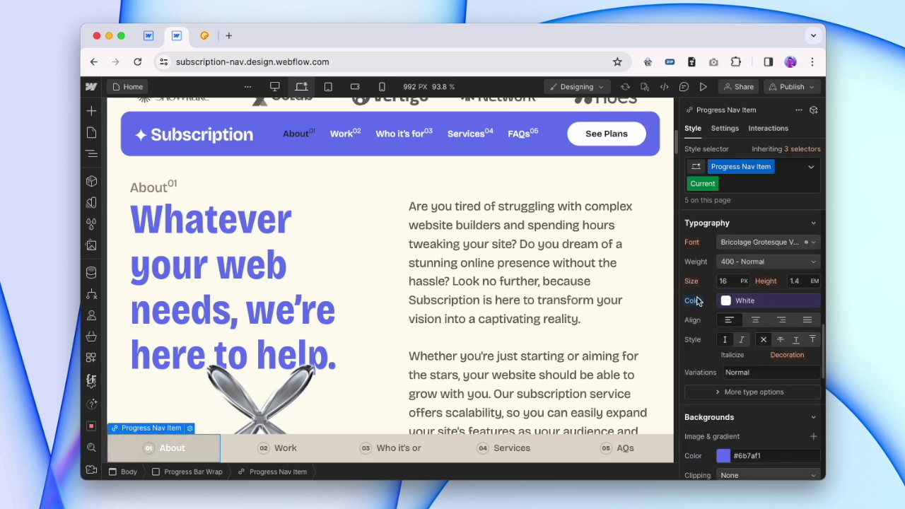
pyautogui.click(736, 302)
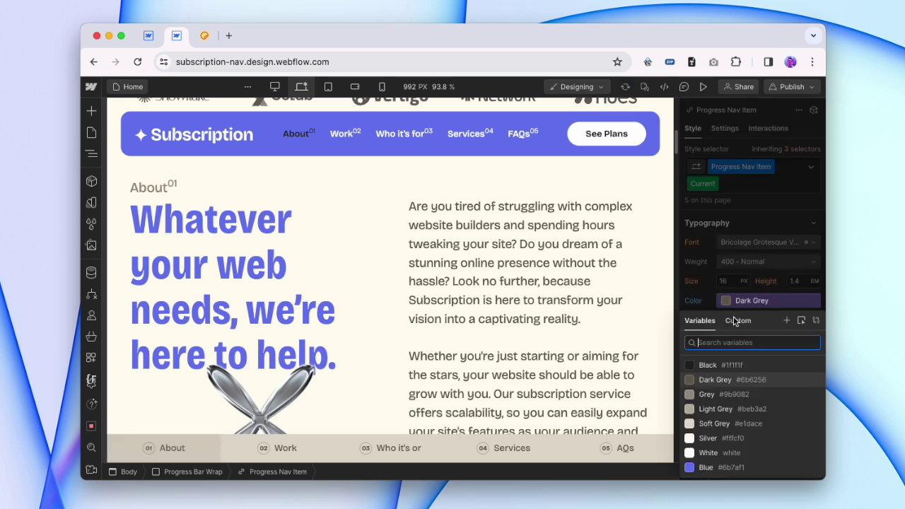
pyautogui.click(718, 468)
# - Give the current nav item a detached white background at 58% alpha
pyautogui.scroll(-4, 728, 350)
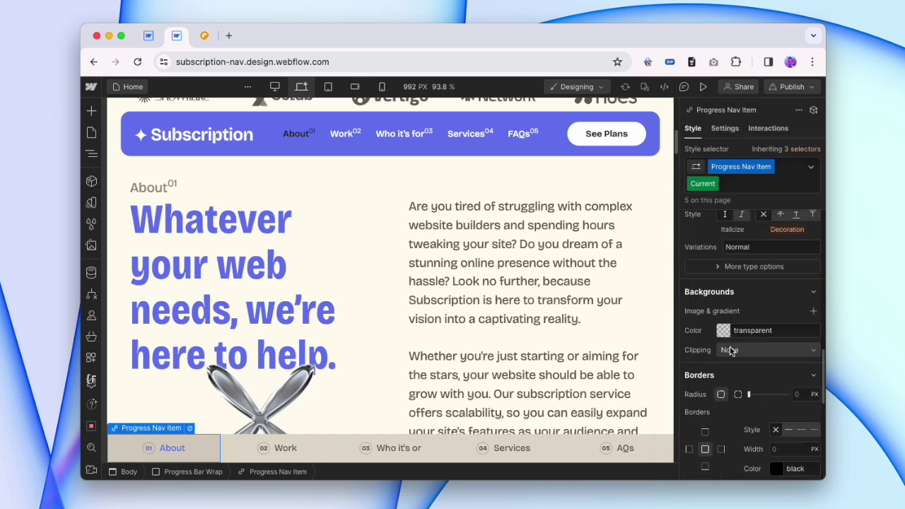
pyautogui.scroll(-2, 731, 350)
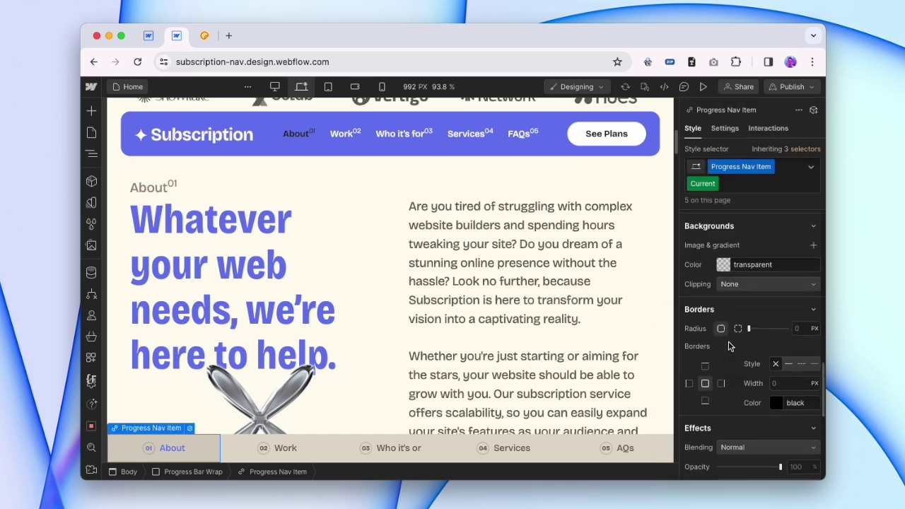
pyautogui.click(719, 261)
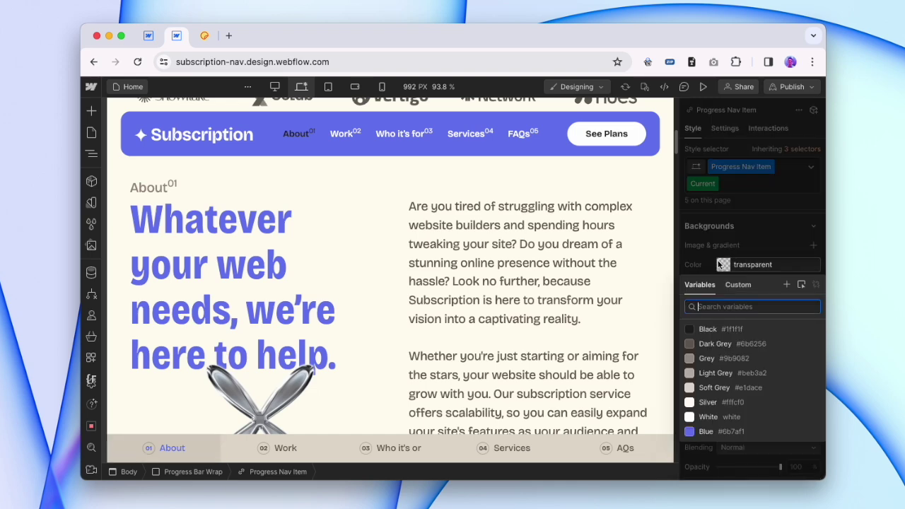
pyautogui.click(713, 417)
pyautogui.click(774, 268)
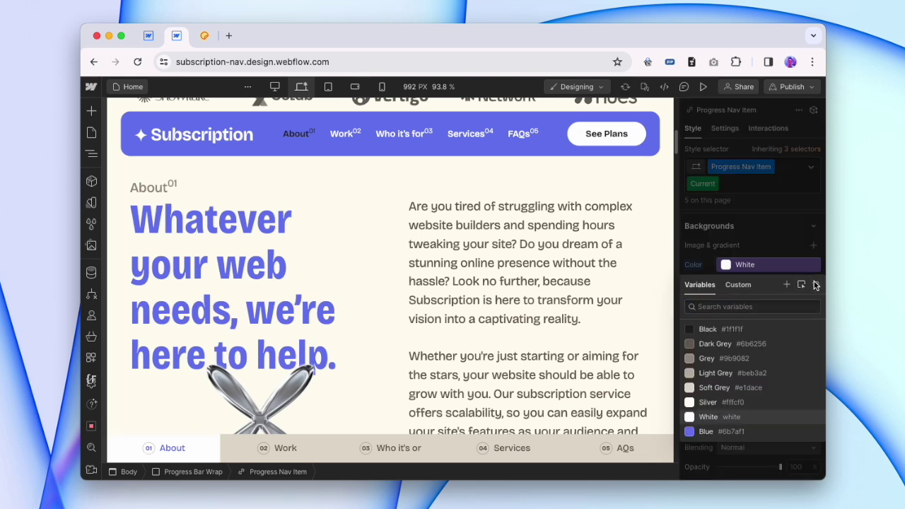
pyautogui.click(817, 284)
pyautogui.click(724, 267)
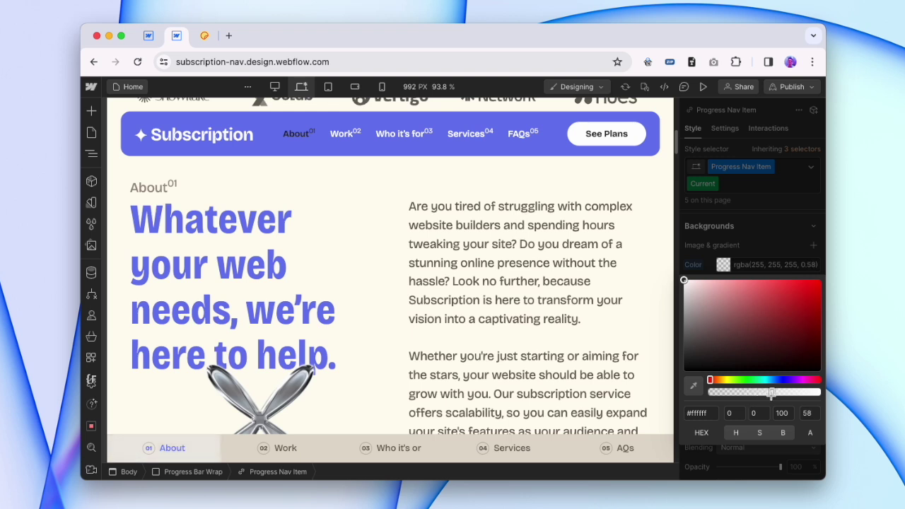
pyautogui.click(785, 251)
# - Preview the page and scroll through it to check the white current-item highlight
pyautogui.press('super+shift+p')
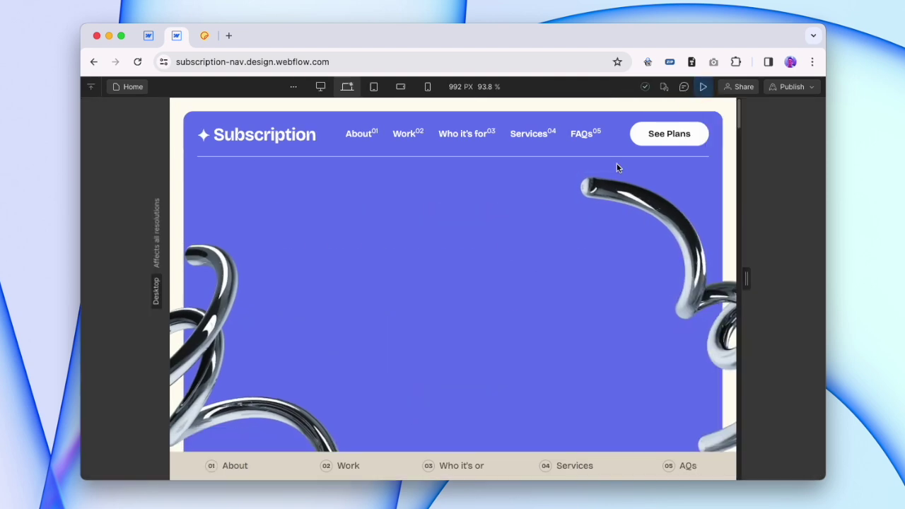
pyautogui.scroll(-10, 530, 262)
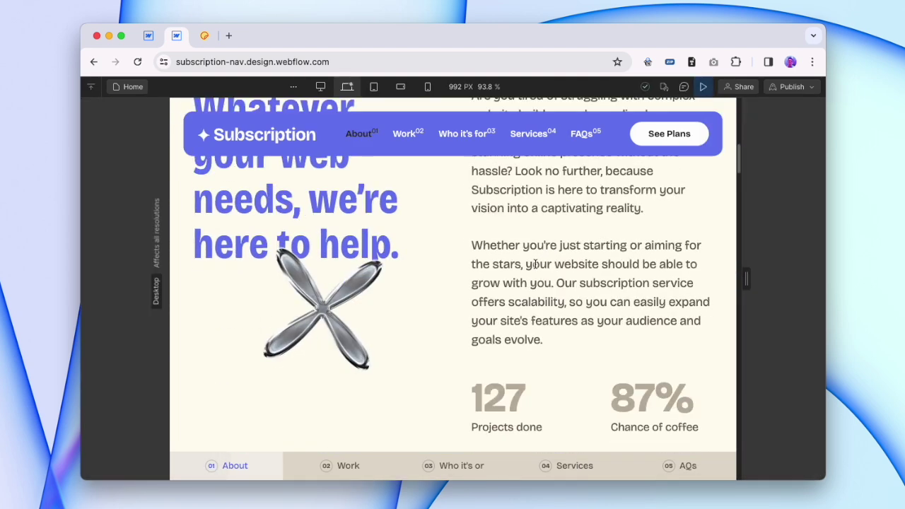
pyautogui.scroll(-10, 535, 264)
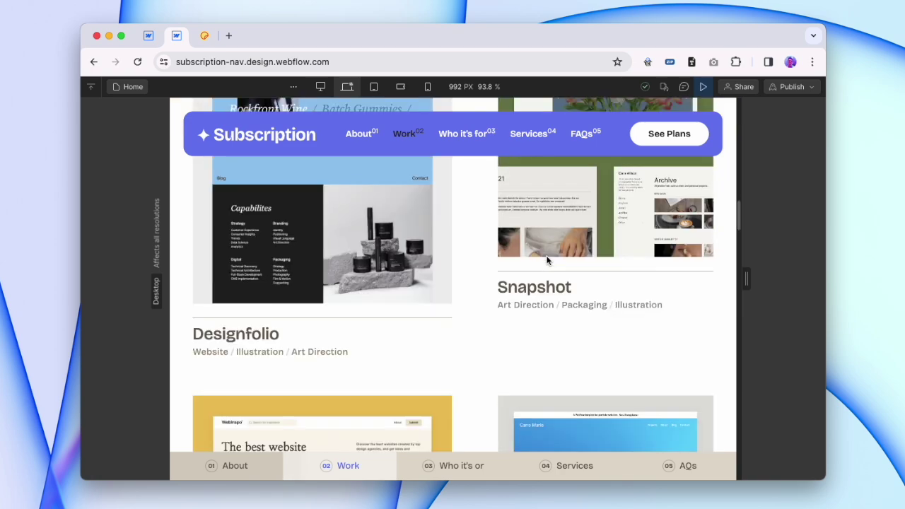
pyautogui.scroll(-3, 548, 260)
pyautogui.press('Home')
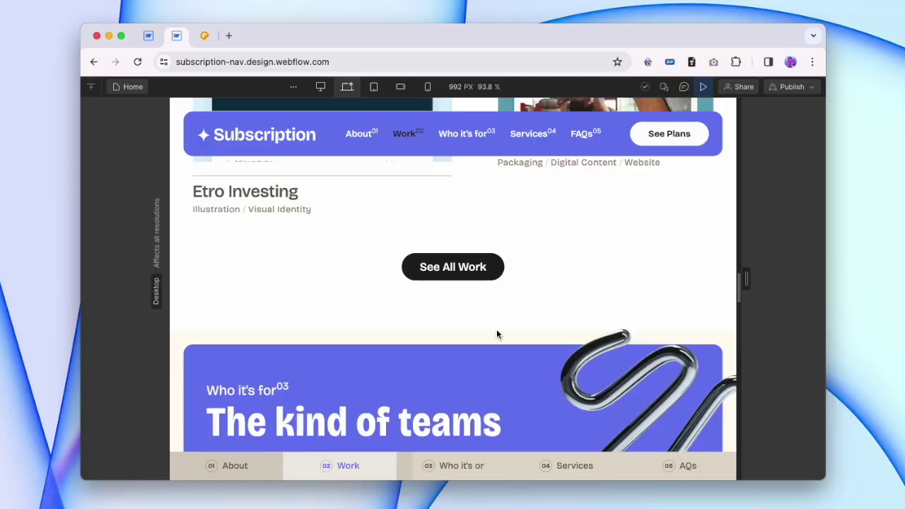
pyautogui.scroll(-1, 496, 334)
pyautogui.scroll(5, 493, 334)
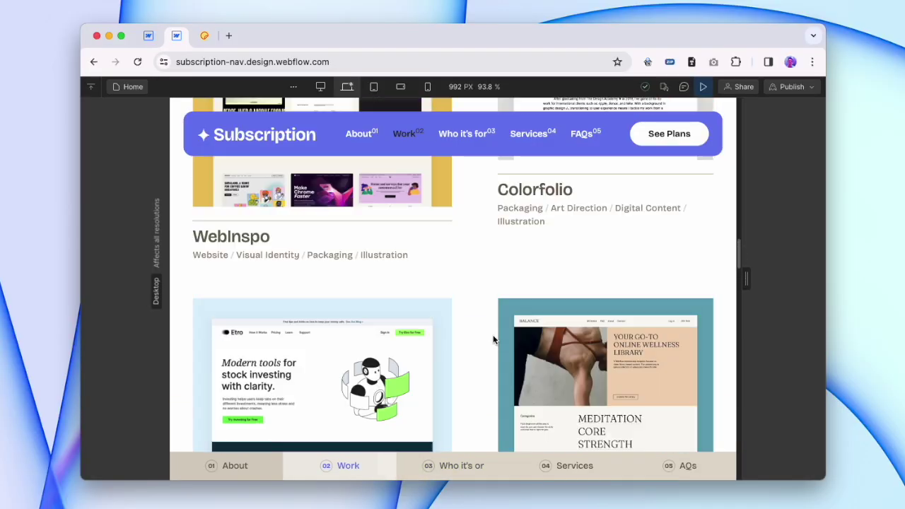
pyautogui.scroll(10, 493, 334)
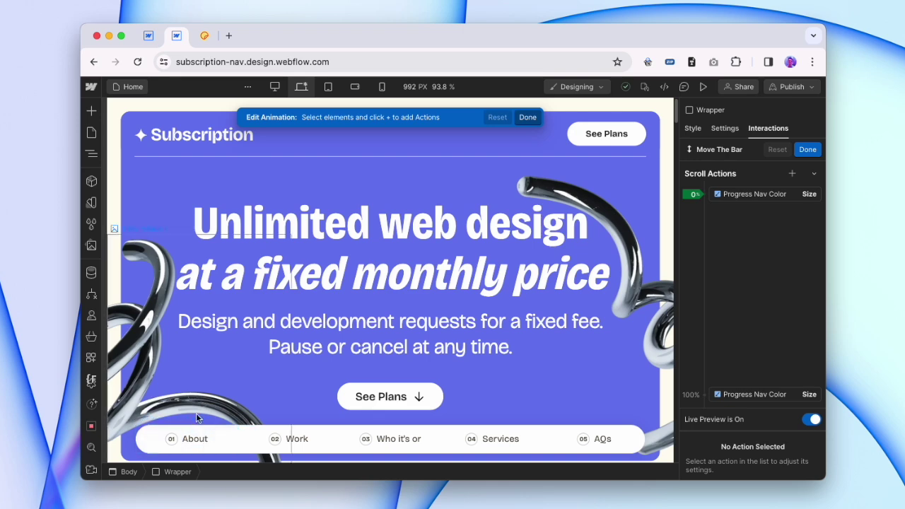
pyautogui.scroll(-10, 257, 413)
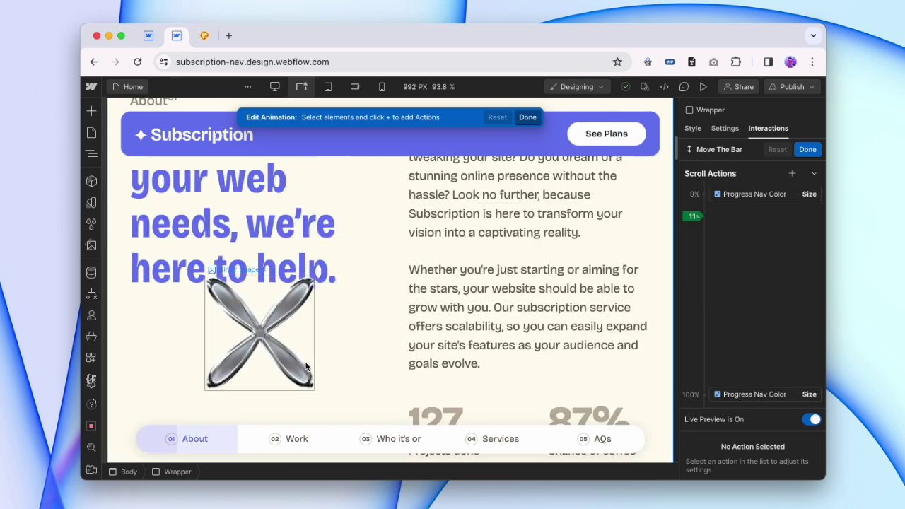
pyautogui.scroll(10, 336, 328)
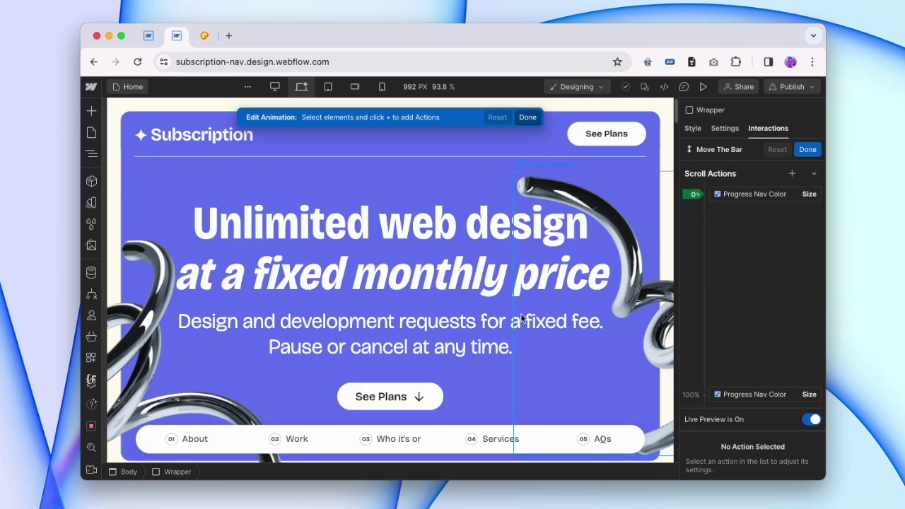
pyautogui.scroll(-5, 485, 324)
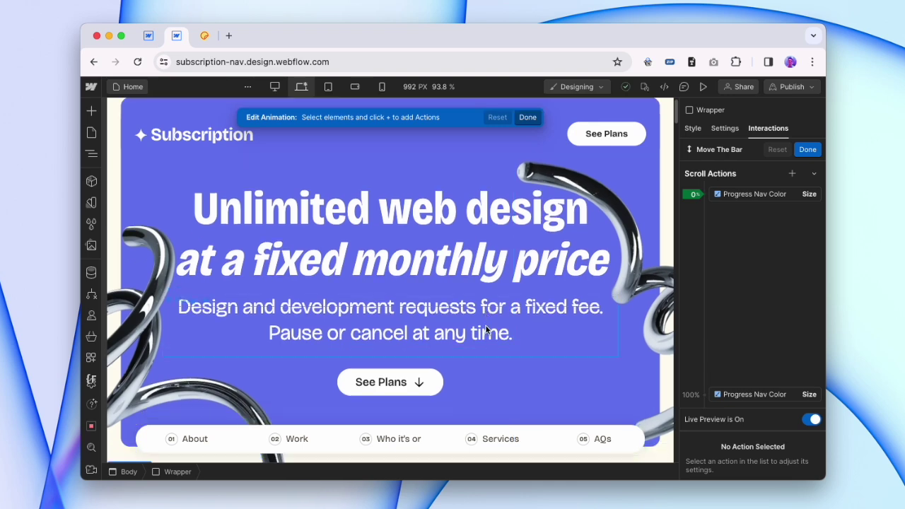
pyautogui.scroll(-2, 226, 436)
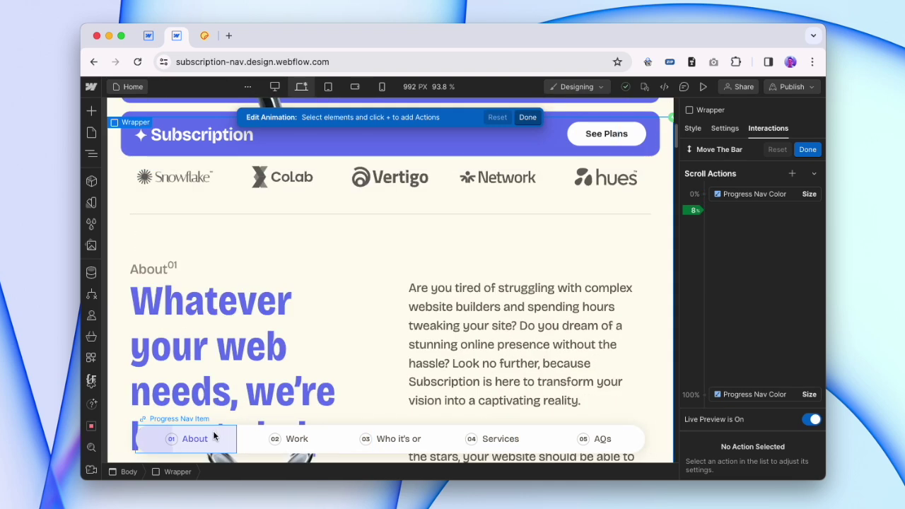
pyautogui.scroll(-10, 306, 371)
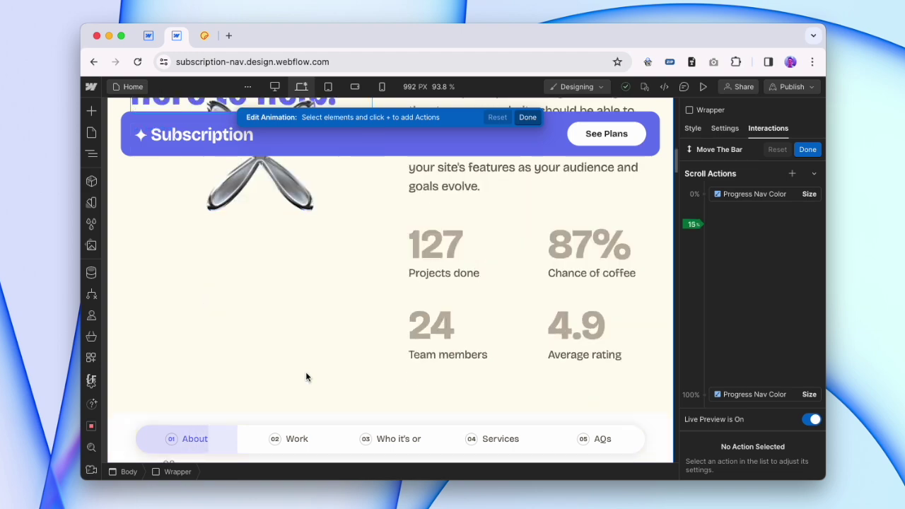
pyautogui.scroll(-20, 307, 374)
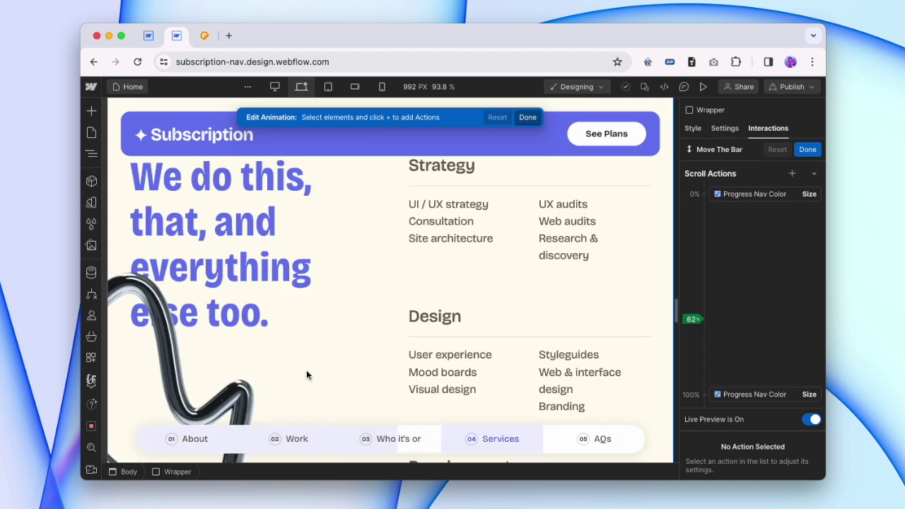
pyautogui.scroll(-9, 299, 381)
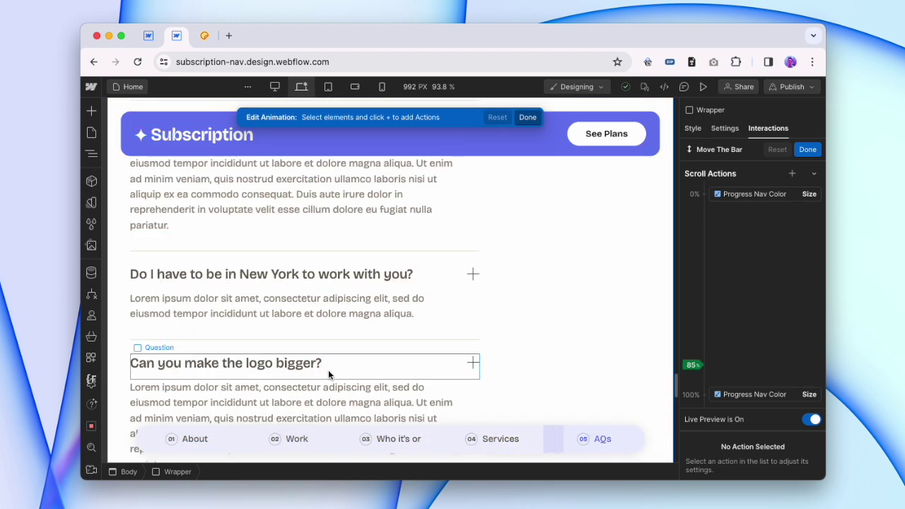
pyautogui.scroll(-5, 346, 371)
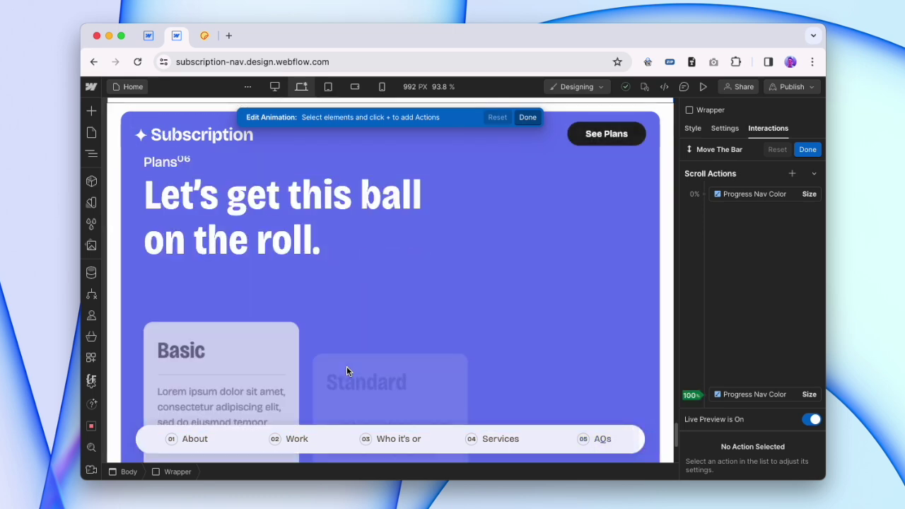
pyautogui.scroll(1, 459, 371)
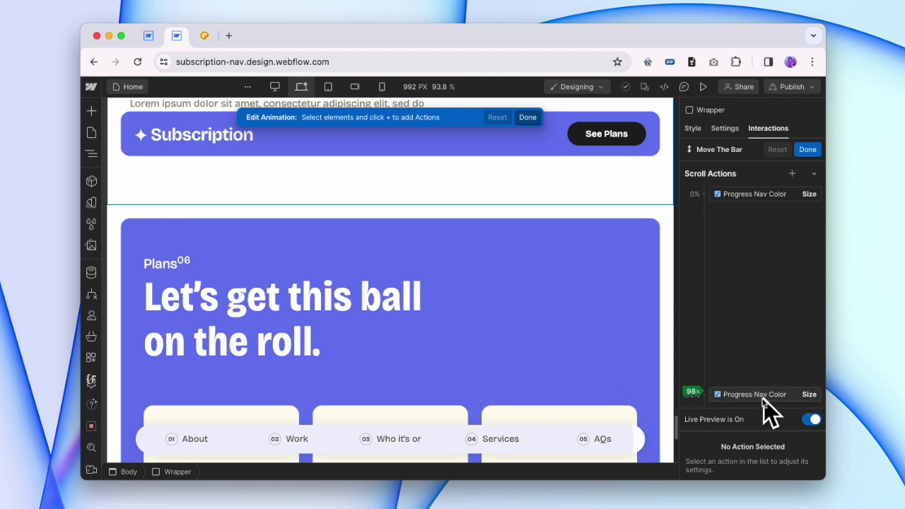
pyautogui.scroll(5, 593, 383)
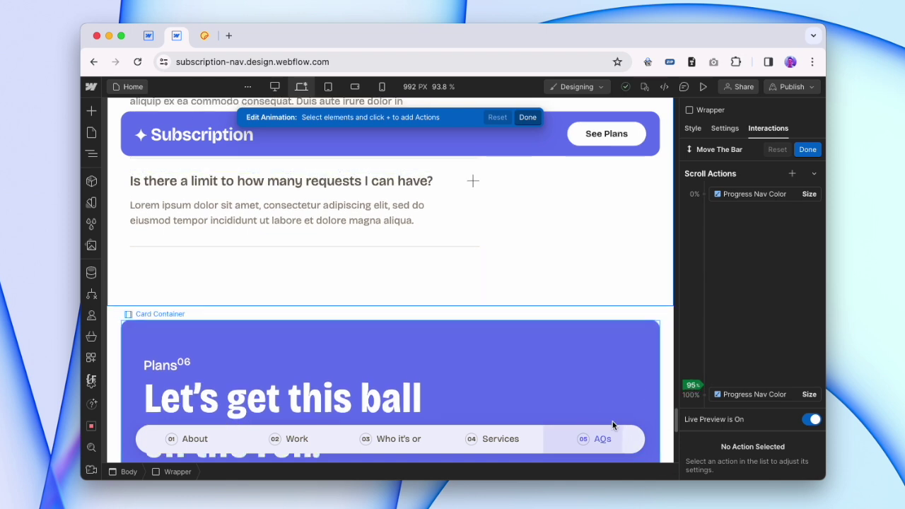
pyautogui.click(755, 395)
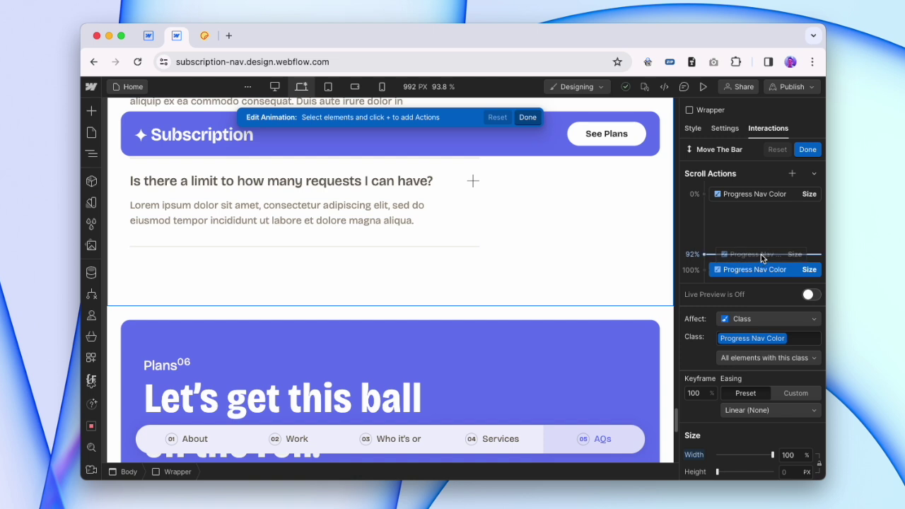
# - Live-preview the scroll fill, then move the final Size keyframe from 100% to 95%
pyautogui.click(809, 295)
pyautogui.scroll(-2, 533, 334)
pyautogui.scroll(2, 533, 333)
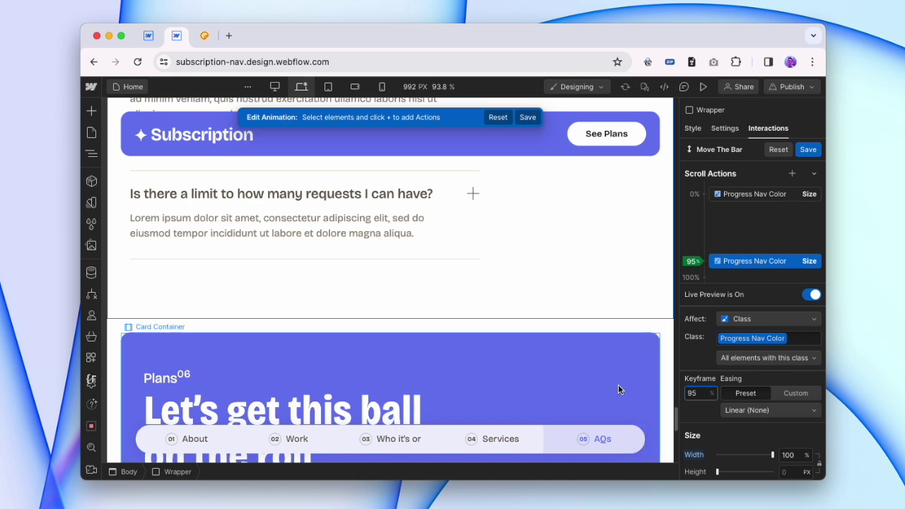
pyautogui.scroll(3, 618, 384)
pyautogui.scroll(15, 618, 389)
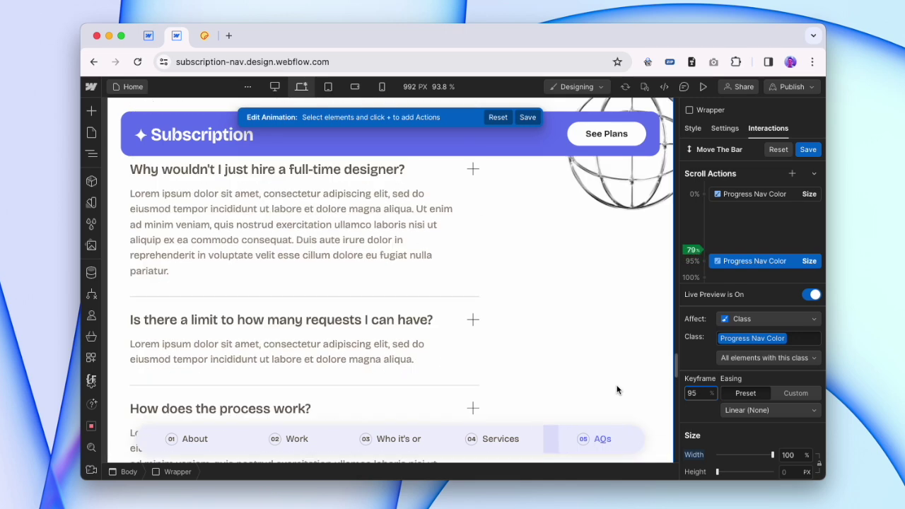
pyautogui.scroll(3, 616, 390)
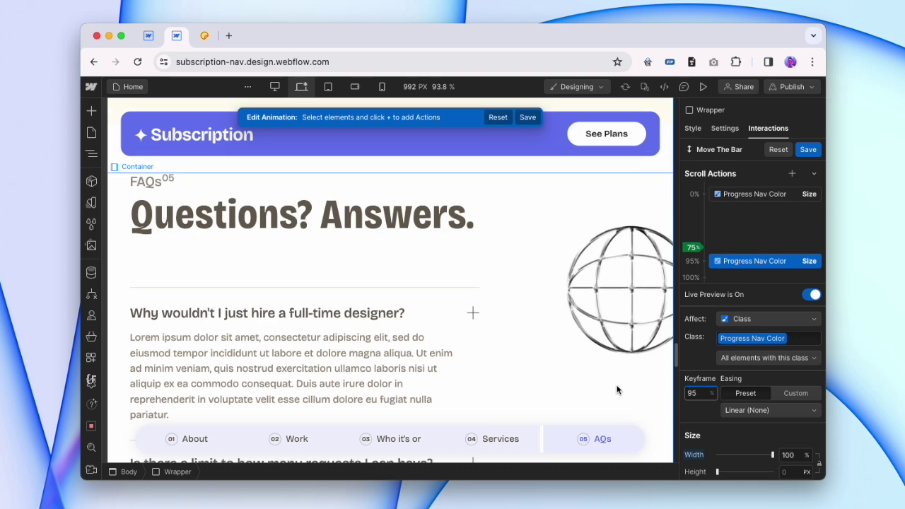
pyautogui.scroll(5, 617, 390)
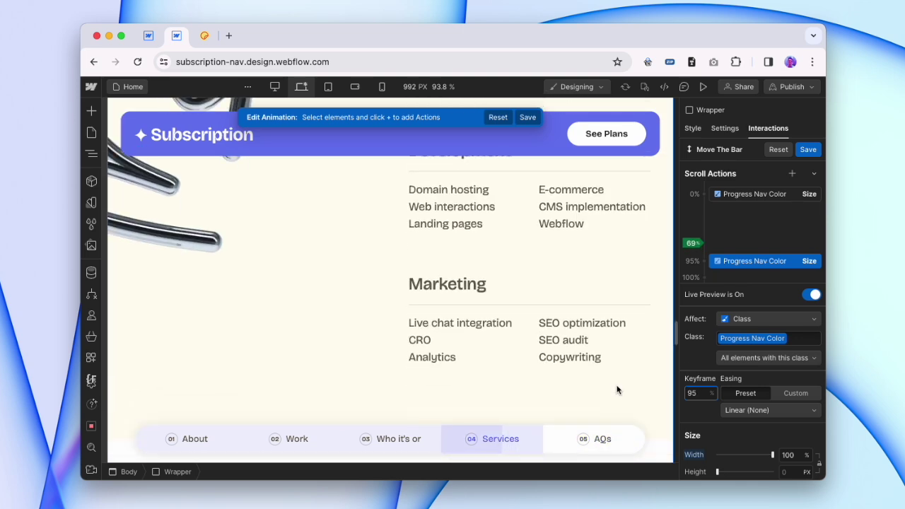
pyautogui.scroll(-3, 617, 390)
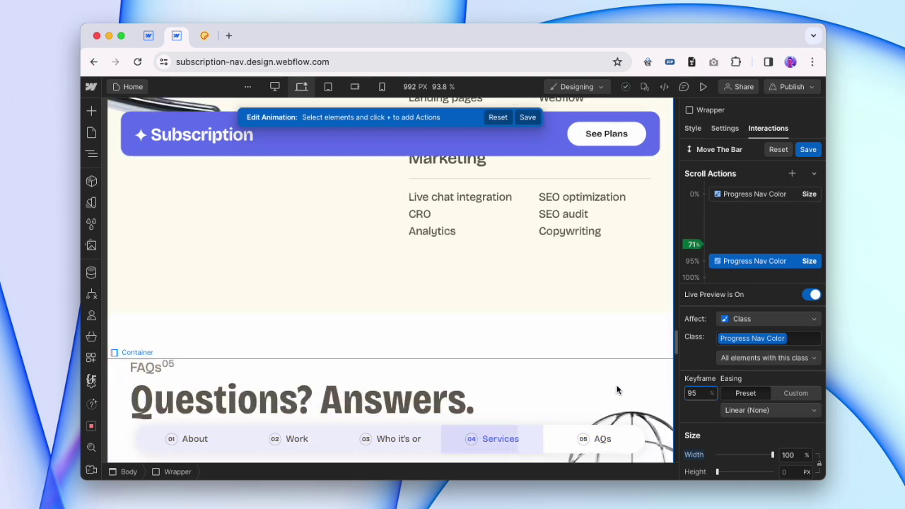
pyautogui.scroll(-2, 617, 390)
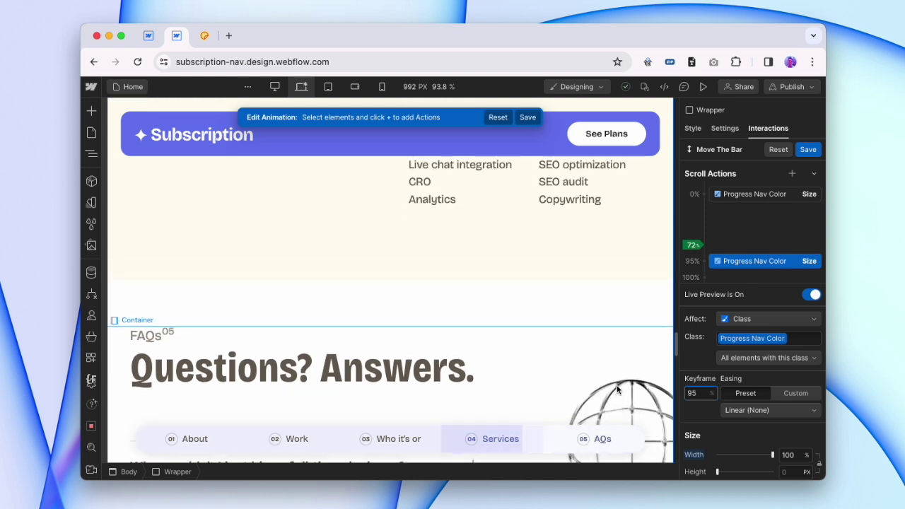
pyautogui.press('Return')
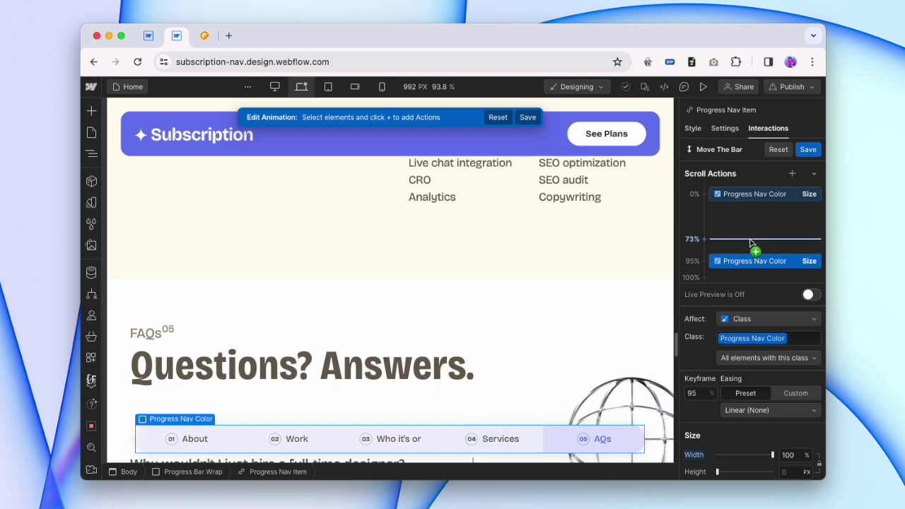
# - Add a Progress Nav Color Size keyframe at 80% width near 74% scroll, checked in live preview
pyautogui.click(752, 244)
pyautogui.click(706, 477)
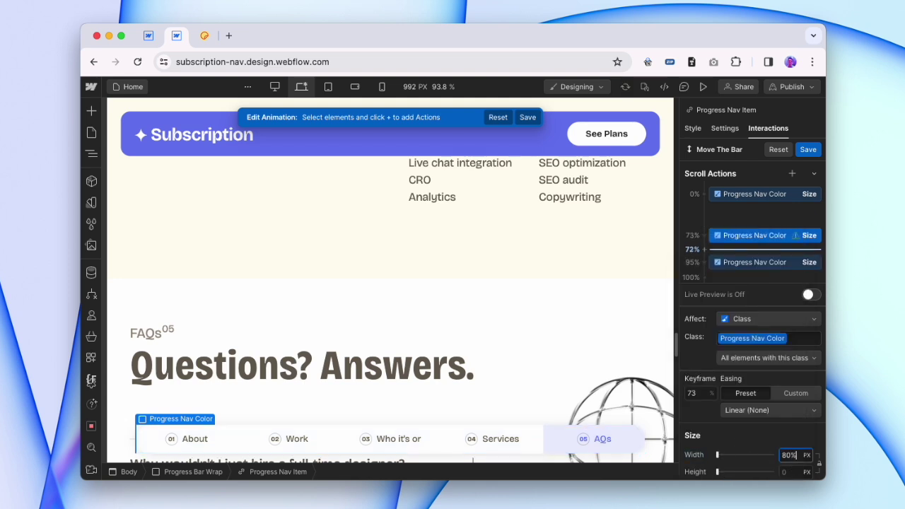
pyautogui.press('Return')
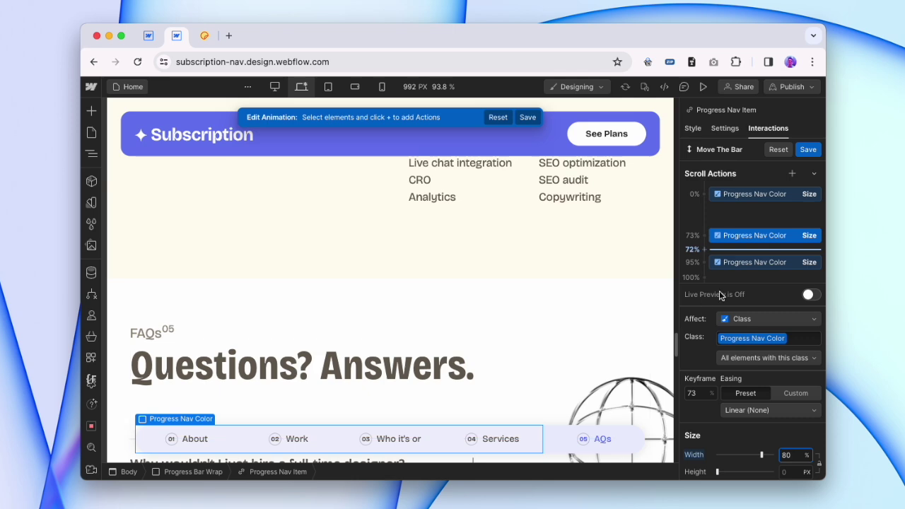
pyautogui.click(807, 296)
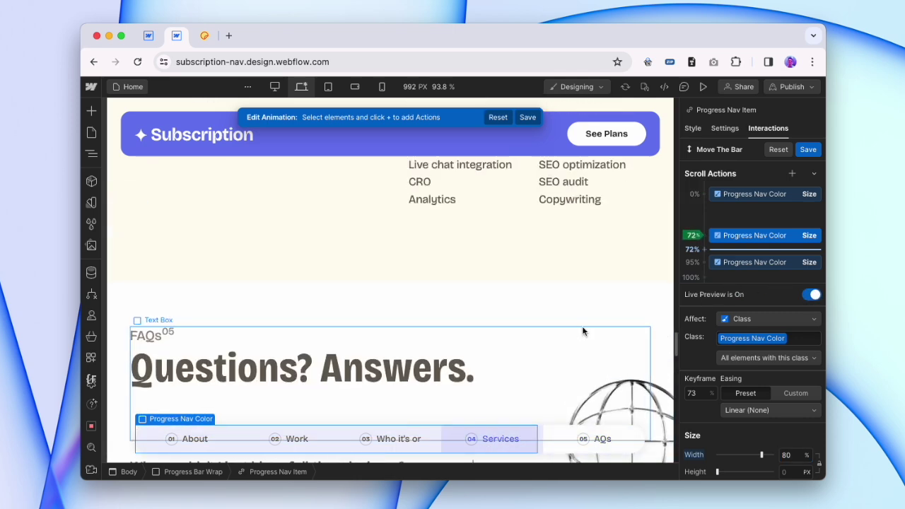
pyautogui.scroll(5, 574, 338)
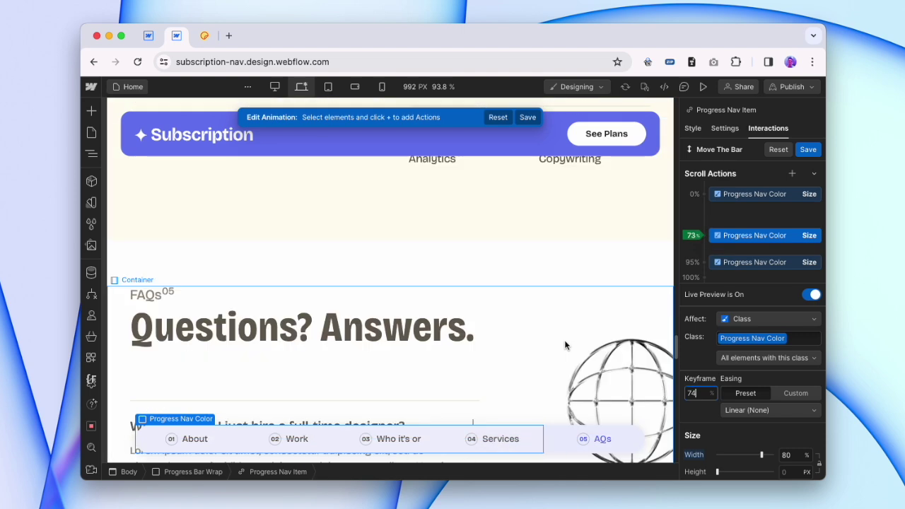
pyautogui.scroll(10, 527, 372)
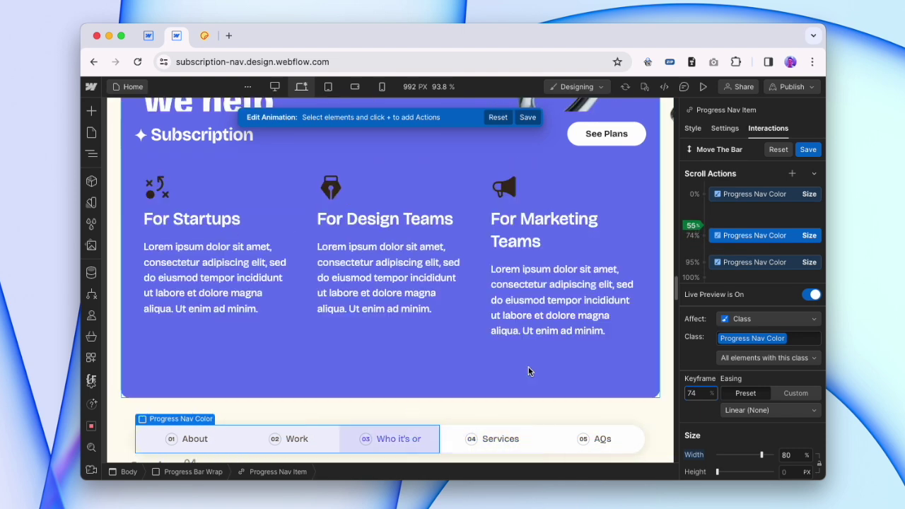
pyautogui.scroll(7, 606, 352)
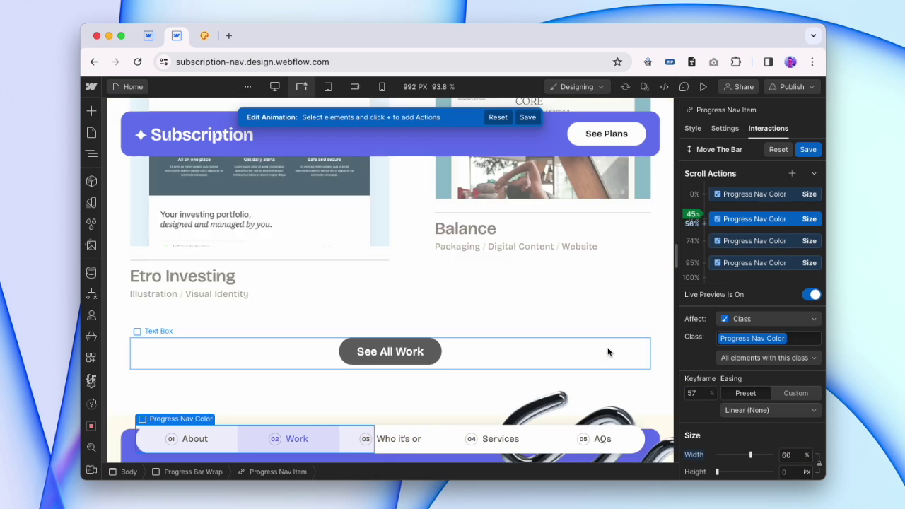
pyautogui.scroll(10, 552, 376)
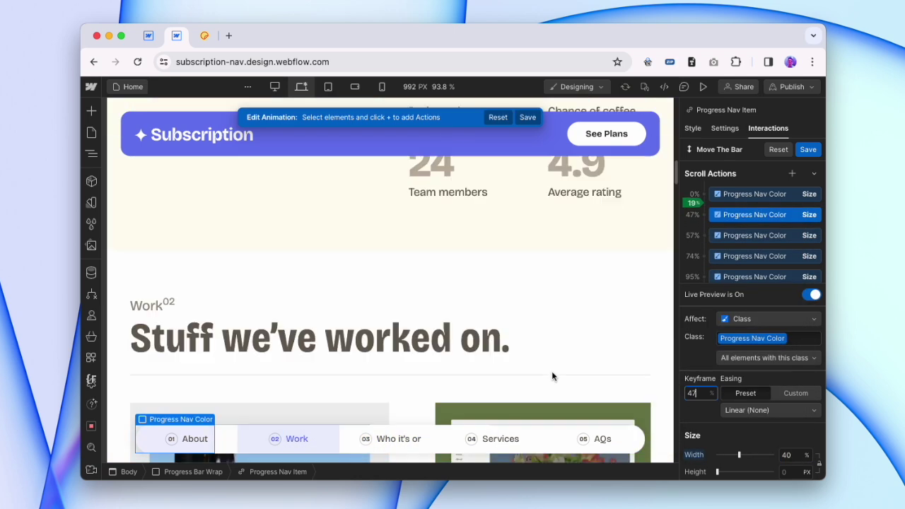
pyautogui.click(810, 295)
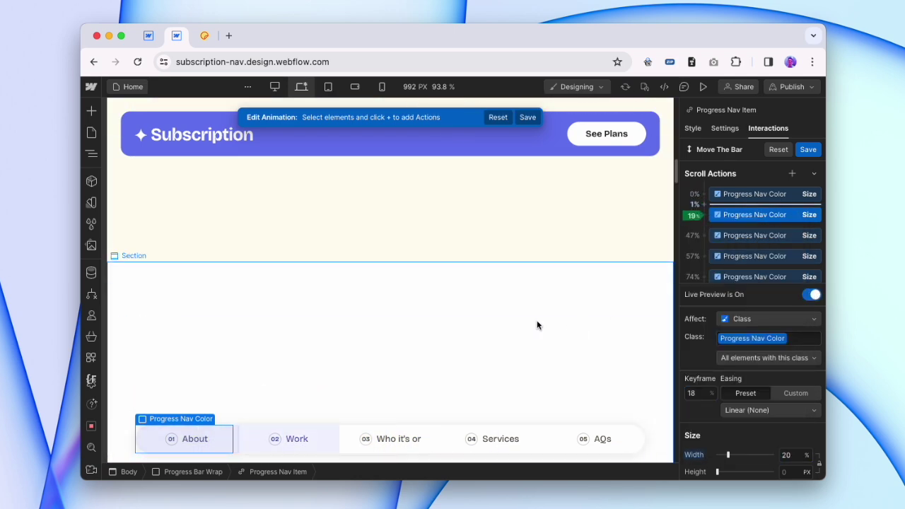
# - Move the 80%-width Size keyframe from 74% to 72%
pyautogui.scroll(5, 537, 326)
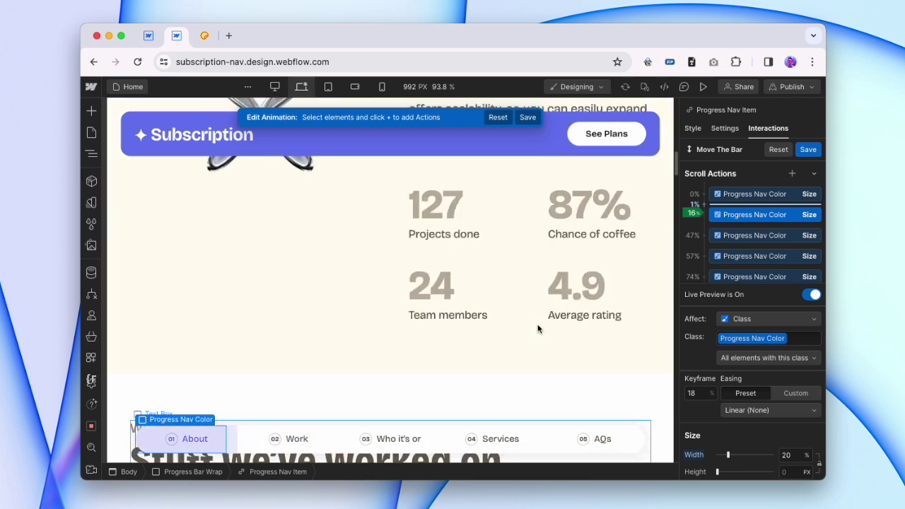
pyautogui.scroll(-10, 537, 328)
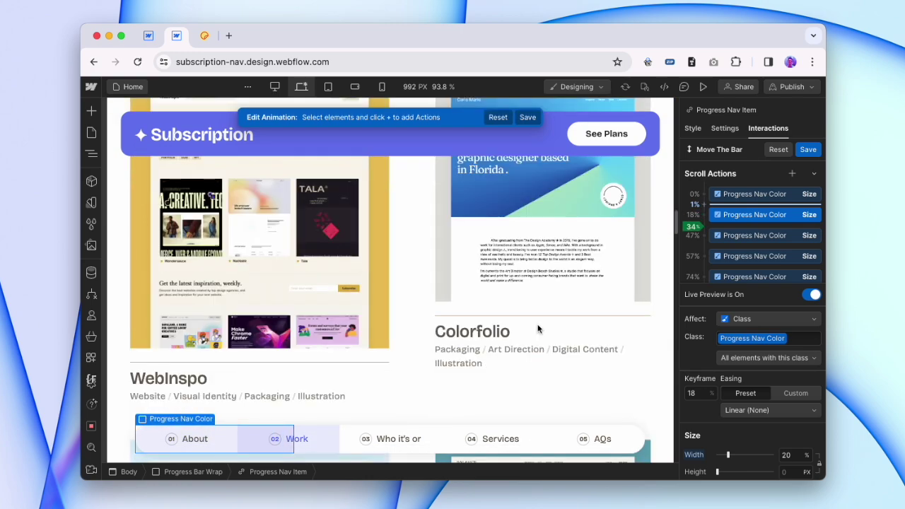
pyautogui.scroll(-10, 537, 329)
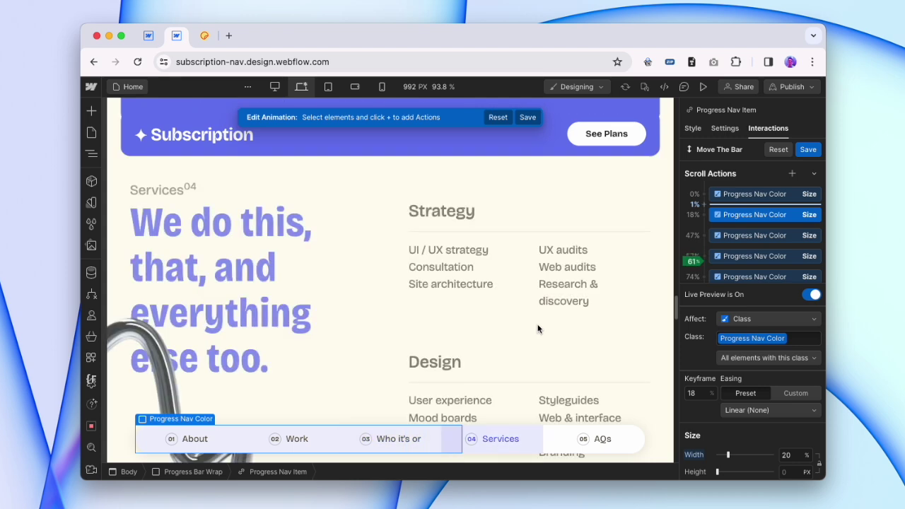
pyautogui.scroll(-10, 538, 329)
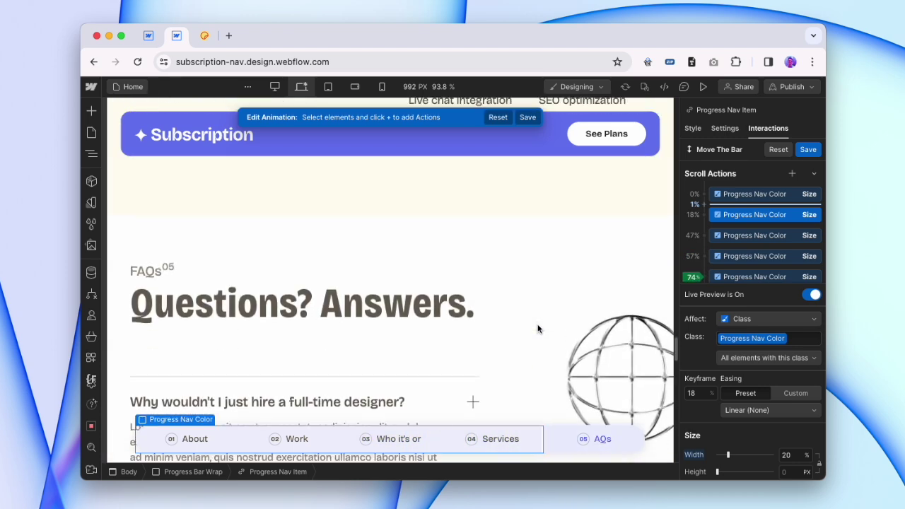
pyautogui.scroll(2, 537, 329)
pyautogui.scroll(-4, 537, 329)
pyautogui.scroll(1, 538, 329)
pyautogui.scroll(3, 537, 329)
pyautogui.click(748, 277)
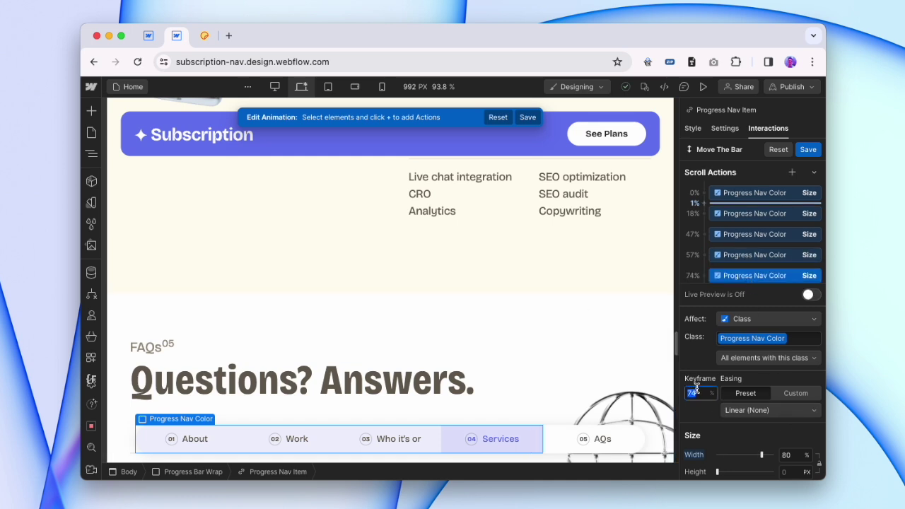
# - Verify the adjusted fill in live preview, then preview the finished site
pyautogui.scroll(-1, 571, 357)
pyautogui.scroll(4, 570, 356)
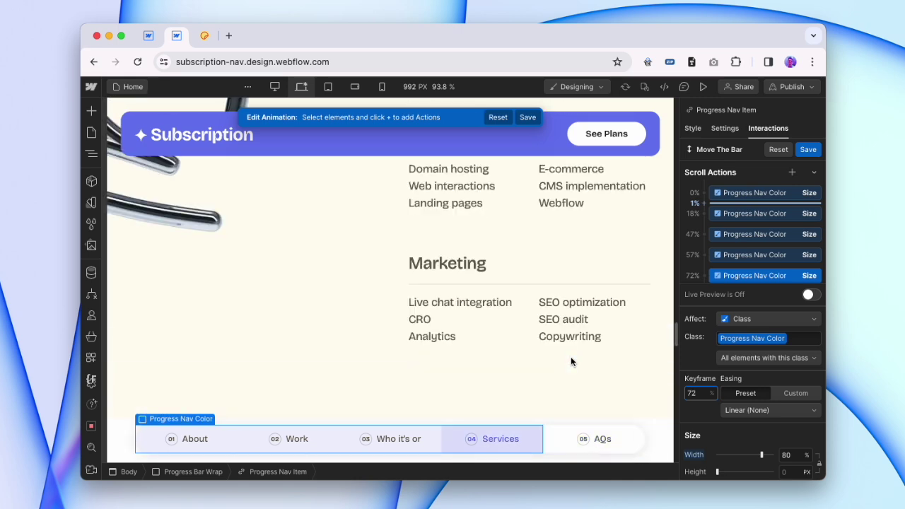
pyautogui.scroll(-4, 571, 356)
pyautogui.click(810, 295)
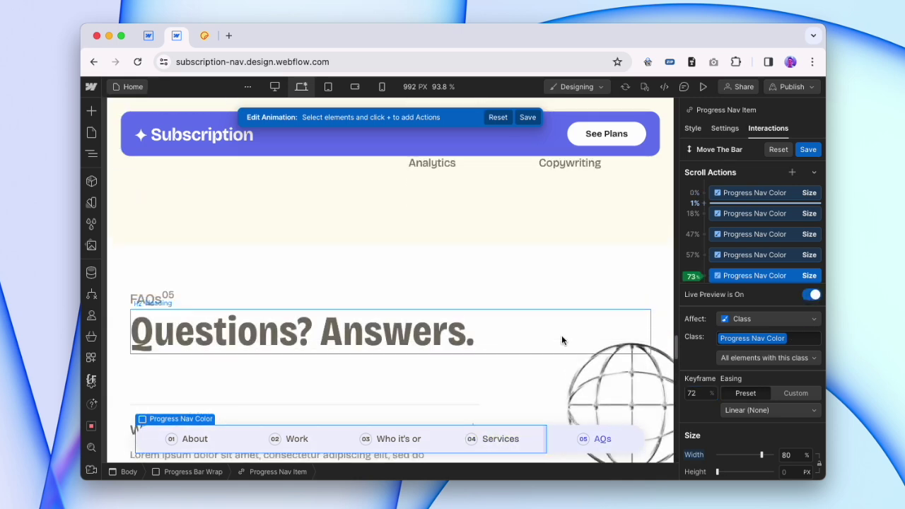
pyautogui.scroll(1, 562, 336)
pyautogui.scroll(15, 564, 334)
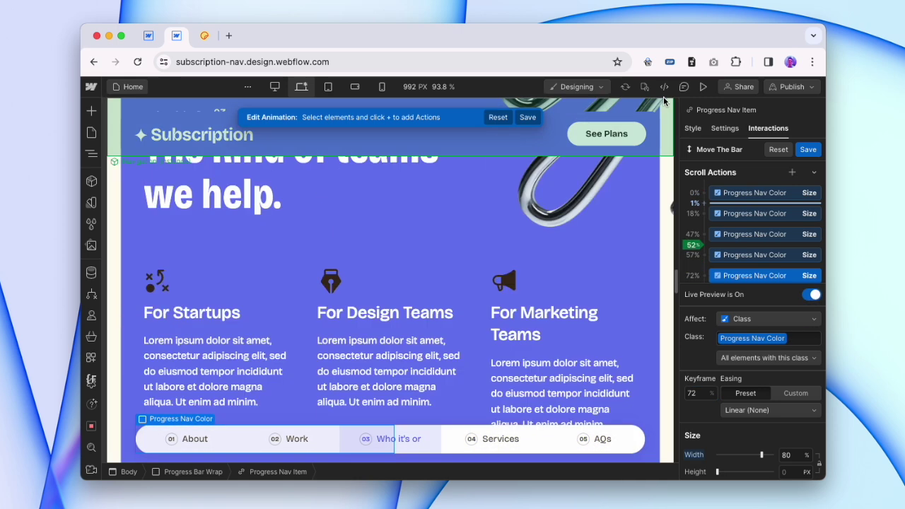
pyautogui.press('super+shift+p')
# - Scroll the preview down to the Work projects so the progress nav highlights 02 Work
pyautogui.scroll(-10, 380, 309)
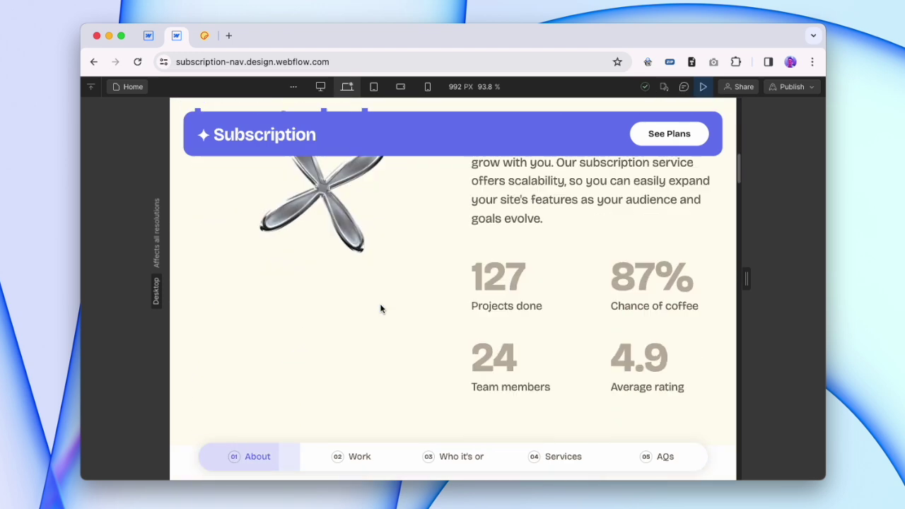
pyautogui.scroll(-8, 380, 308)
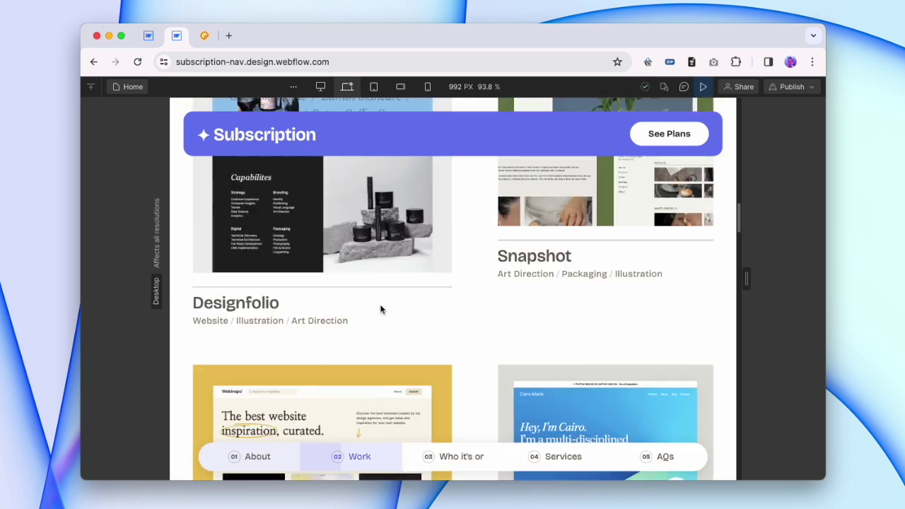